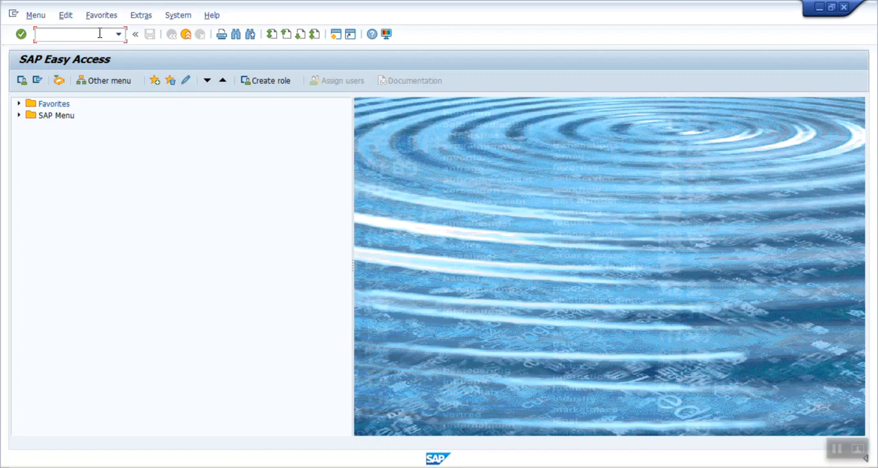
# Open the SAP Form Builder and choose Interface as the object type
pyautogui.write('sfp')
pyautogui.press('Return')
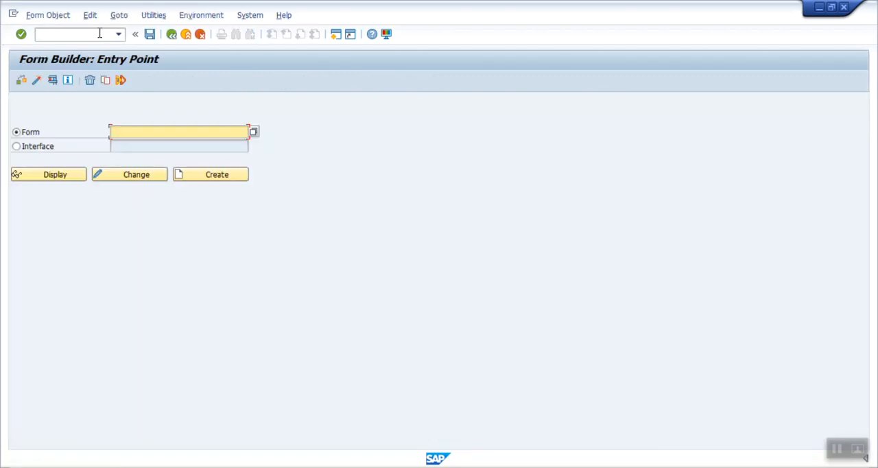
pyautogui.click(25, 152)
pyautogui.click(28, 137)
pyautogui.click(31, 149)
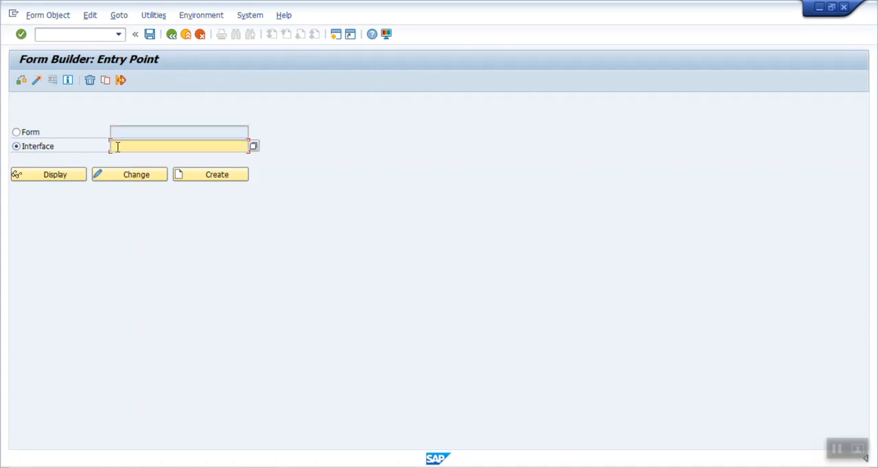
# Start creating a new interface named ZADOBE_PRINT_TEXT
pyautogui.write('zadobe_print_text')
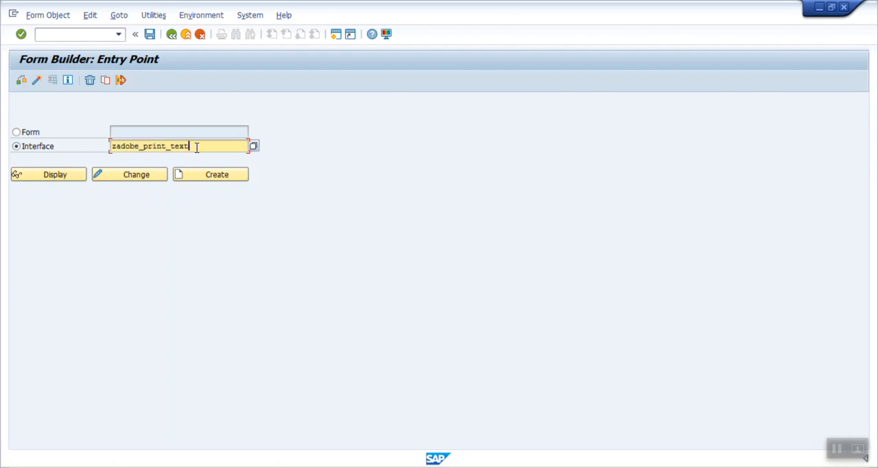
pyautogui.press('Return')
pyautogui.hotkey('ctrl', 'c')
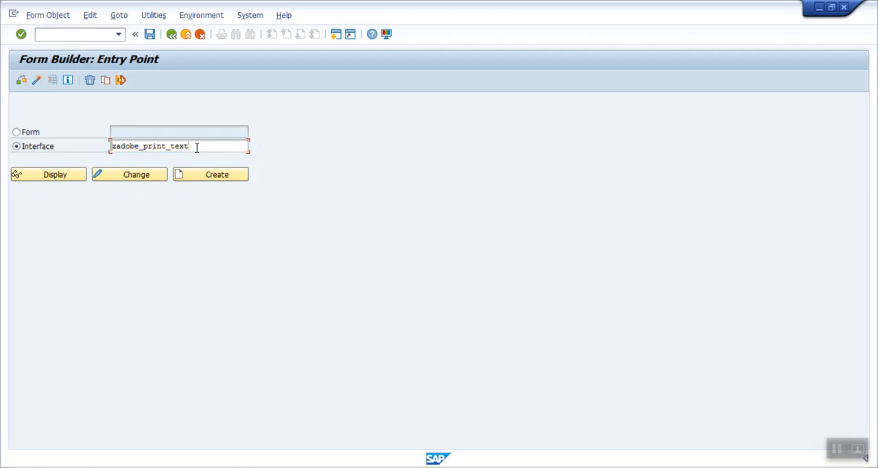
pyautogui.click(223, 177)
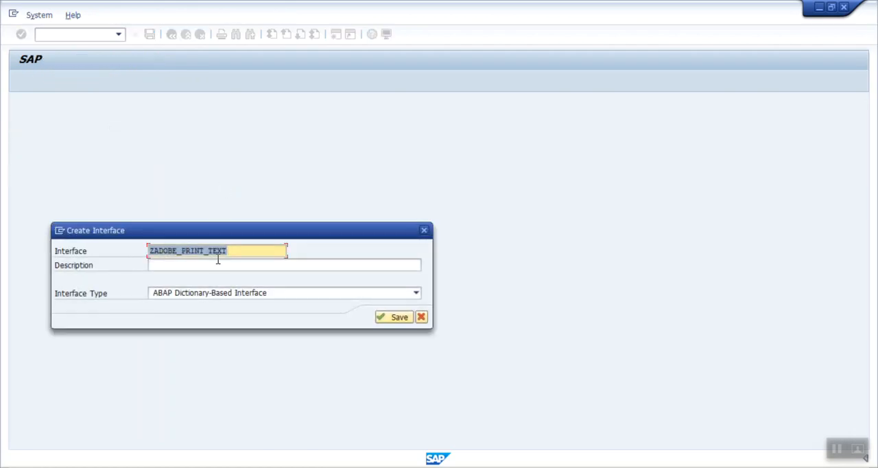
# Describe the interface as "my first adobe form" with type ABAP Dictionary-Based Interface, and save it as a local object
pyautogui.click(218, 264)
pyautogui.write('my fir')
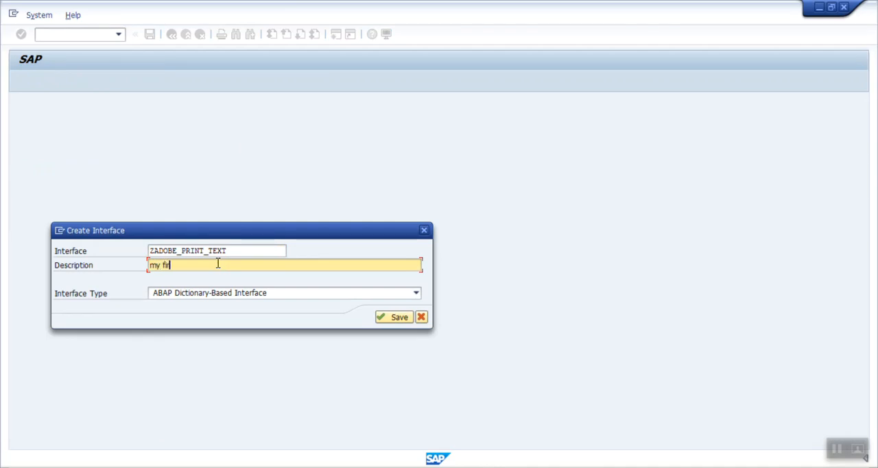
pyautogui.write('st adobe form')
pyautogui.click(374, 297)
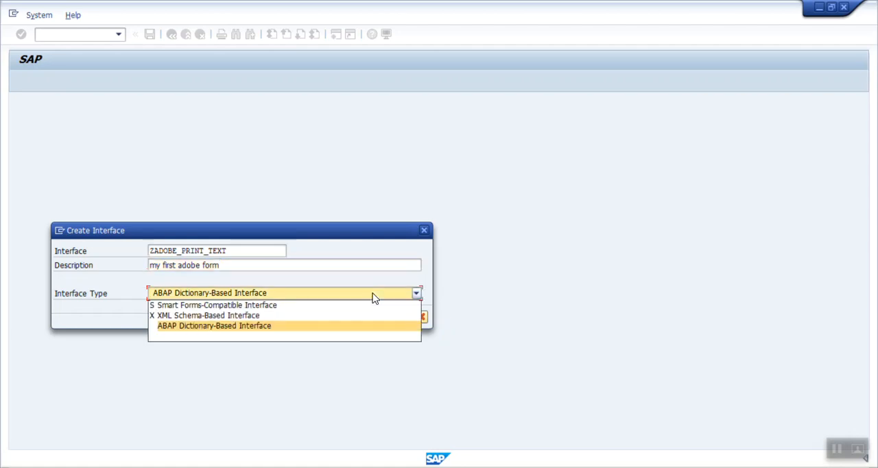
pyautogui.click(242, 328)
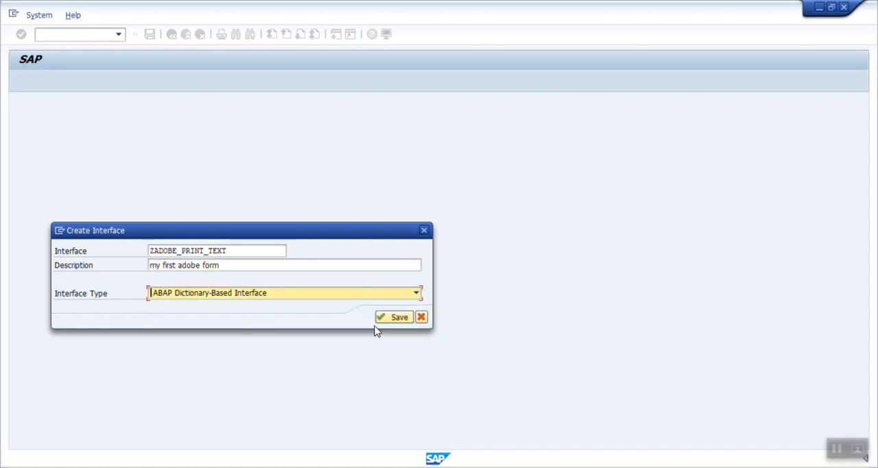
pyautogui.click(394, 317)
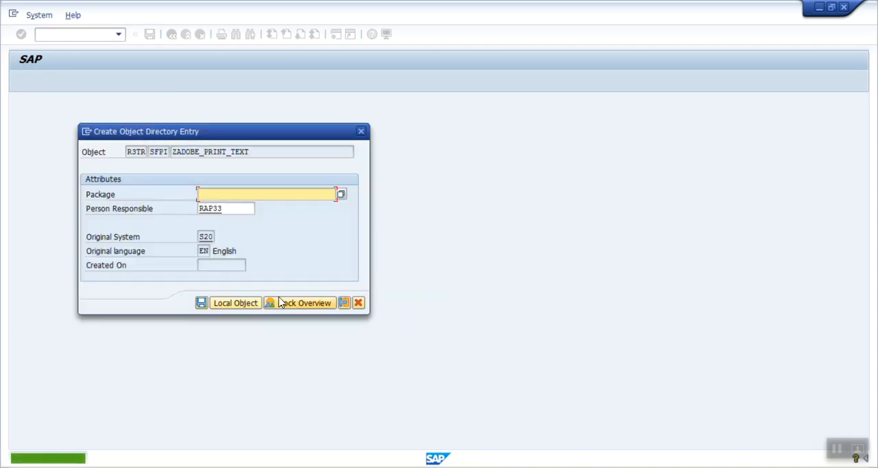
pyautogui.click(238, 308)
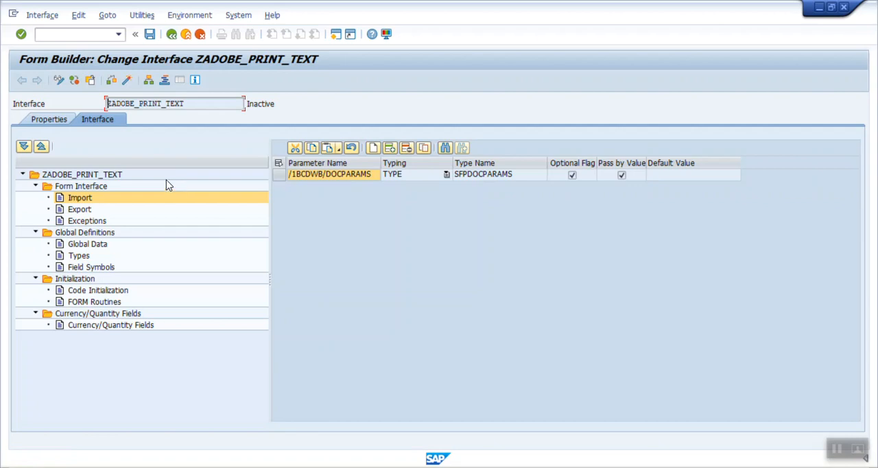
# Add an import parameter named ip_text to the interface with typing TYPE
pyautogui.click(77, 198)
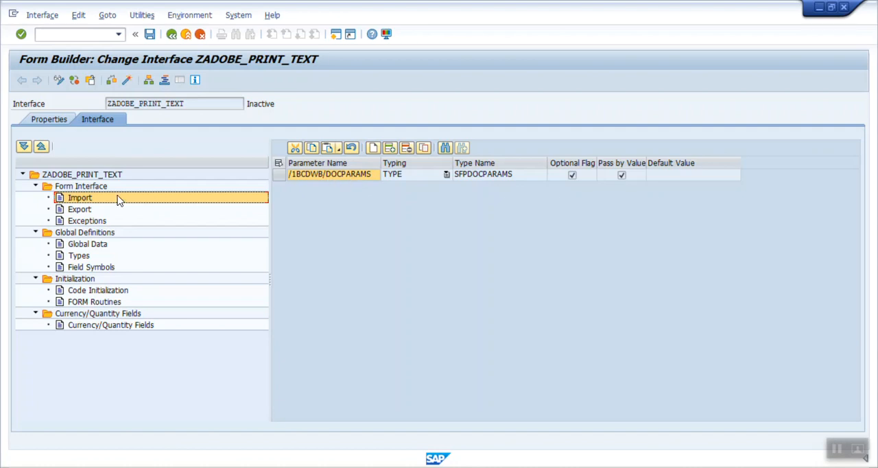
pyautogui.click(90, 197)
pyautogui.click(373, 149)
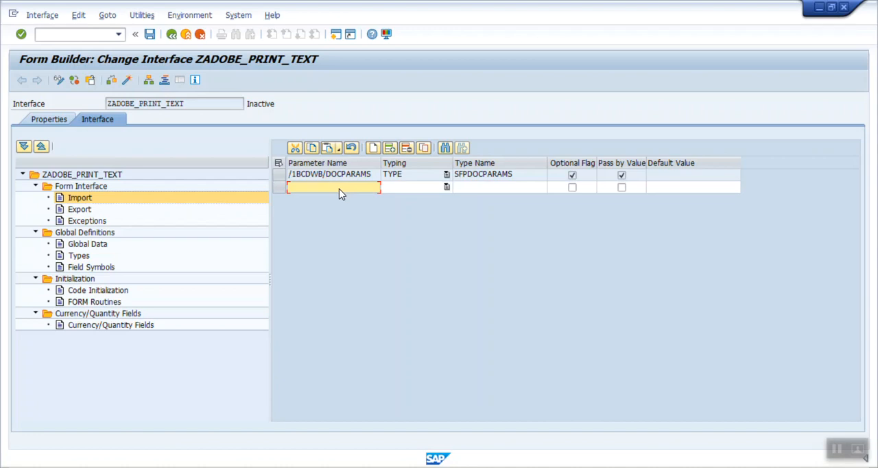
pyautogui.write('id')
pyautogui.click(404, 191)
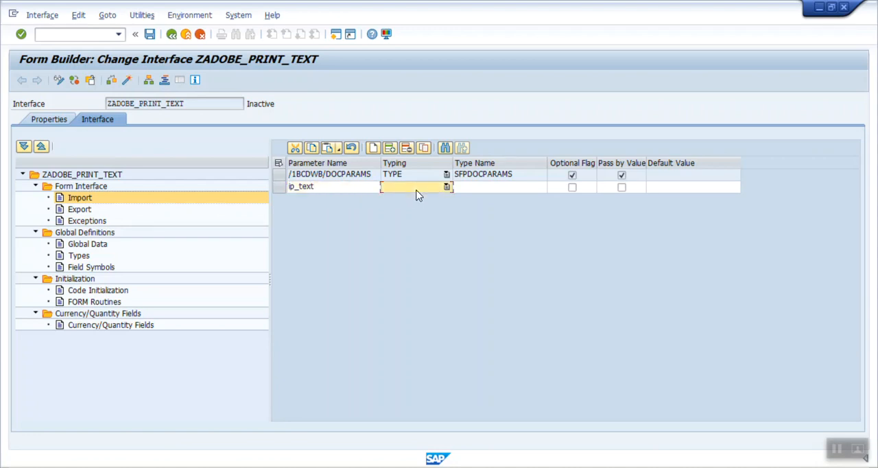
pyautogui.click(447, 187)
pyautogui.click(429, 199)
# Set the type name of the ip_text parameter to CHAR30 and flag the parameter as optional
pyautogui.click(475, 189)
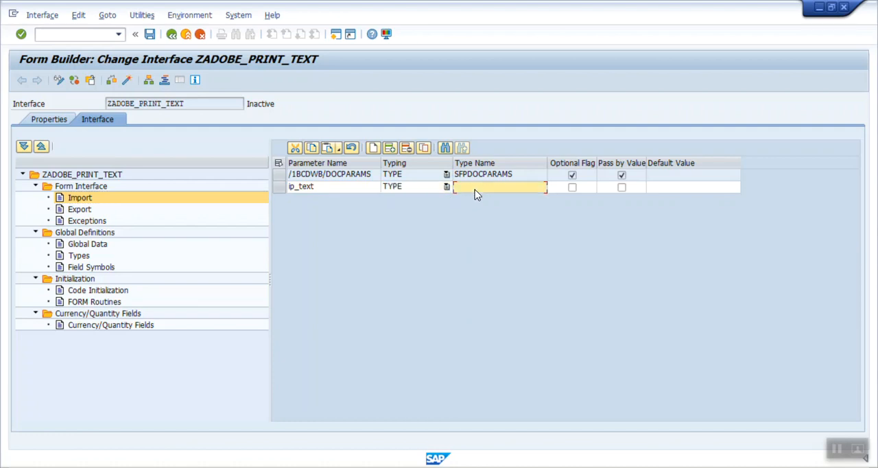
pyautogui.write('chr30')
pyautogui.press('BackSpace')
pyautogui.press('BackSpace')
pyautogui.press('BackSpace')
pyautogui.press('BackSpace')
pyautogui.click(573, 188)
pyautogui.press('Return')
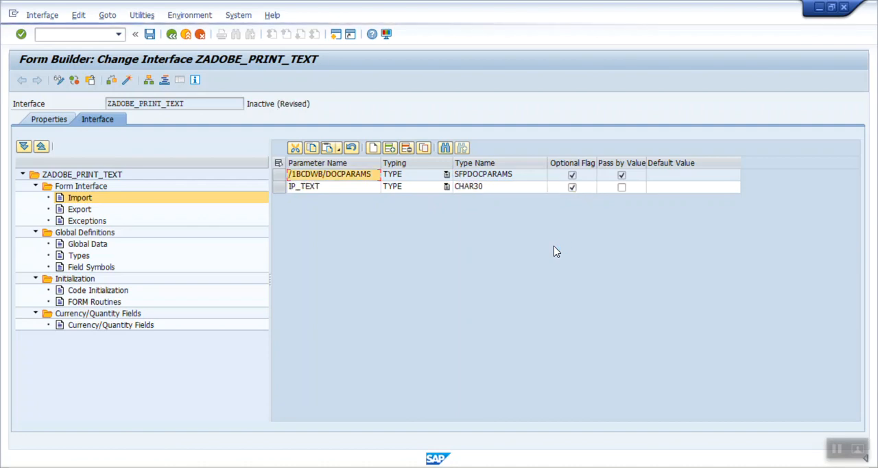
# Save and activate the interface, and return to the Form Builder entry point
pyautogui.click(148, 35)
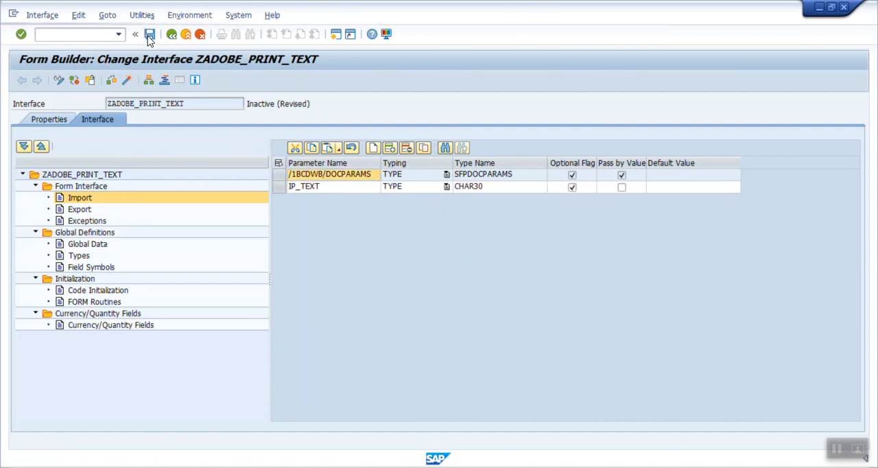
pyautogui.click(125, 81)
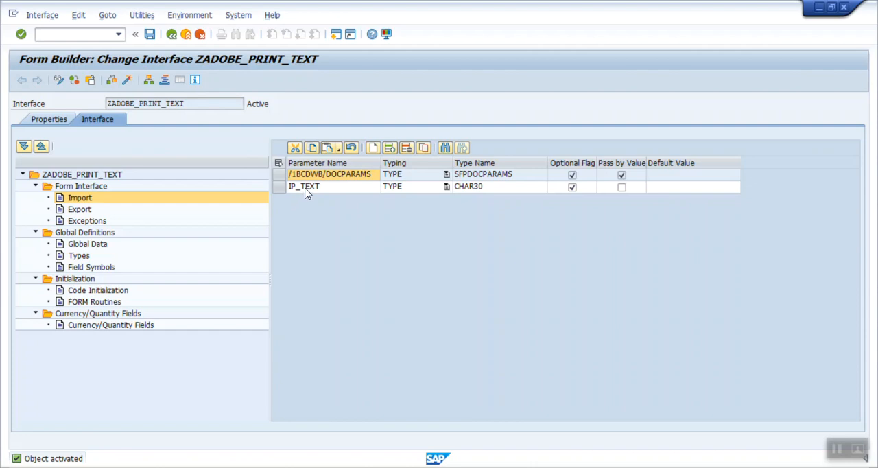
pyautogui.click(172, 34)
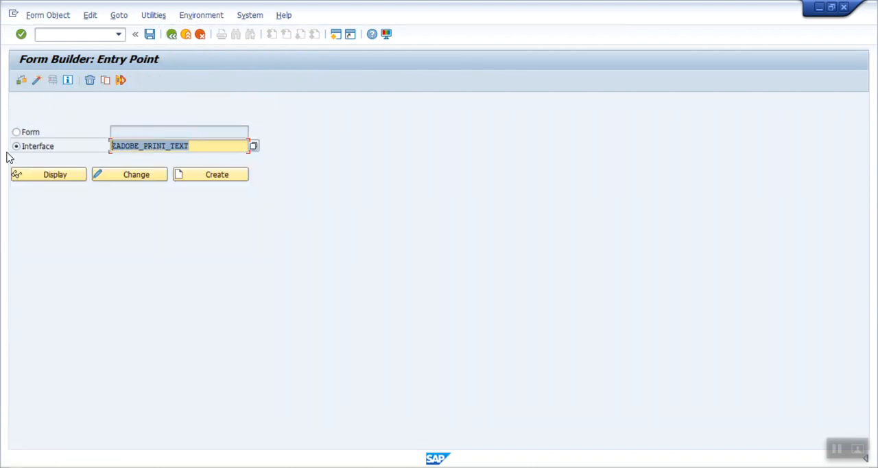
# Start creating a new form named ZADOBE_PRINT_TEXT
pyautogui.click(16, 132)
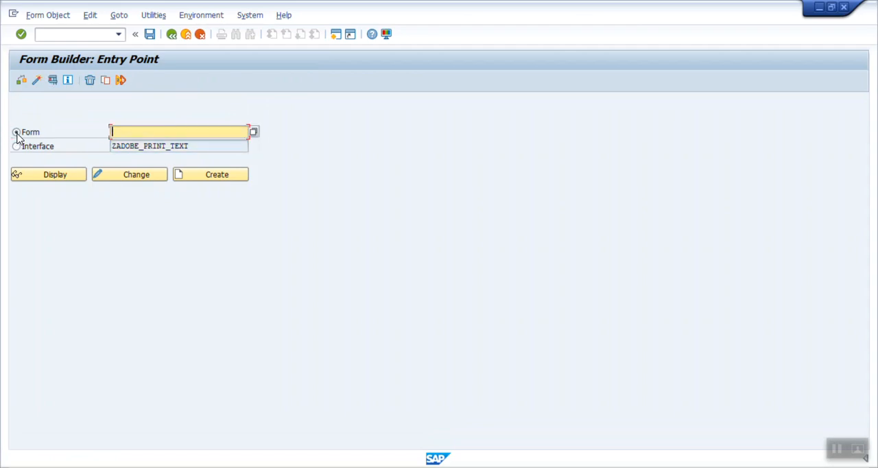
pyautogui.hotkey('ctrl', 'v')
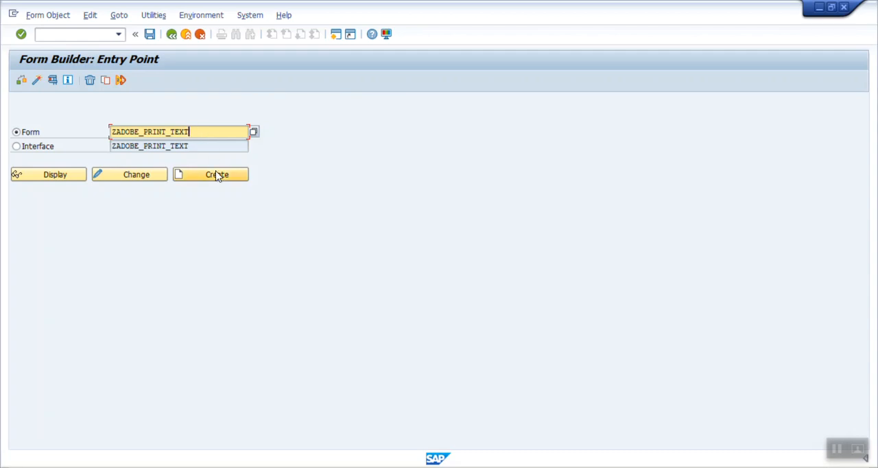
pyautogui.click(231, 179)
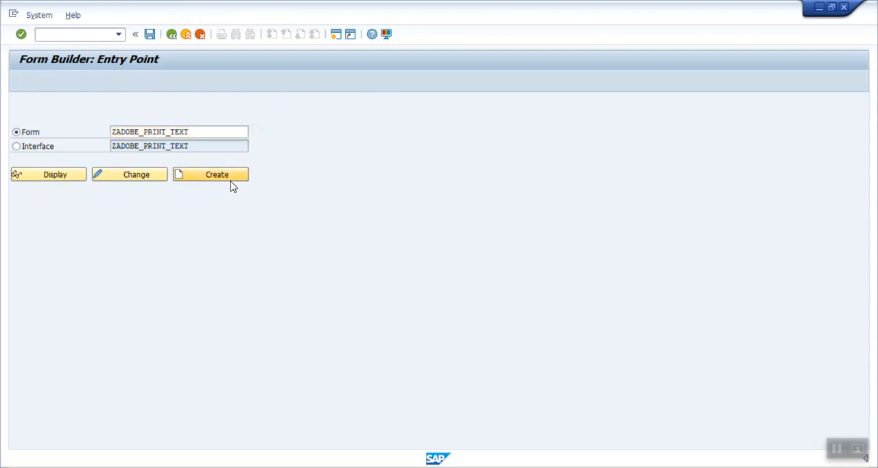
# Describe the form as "my first adobe form", assign interface ZADOBE_PRINT_TEXT, and save it as a local object
pyautogui.click(184, 266)
pyautogui.write('my first adobe form')
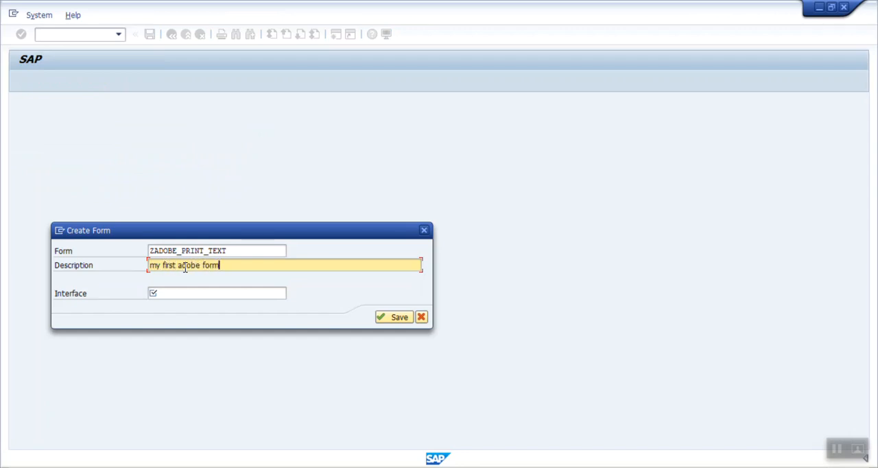
pyautogui.click(161, 294)
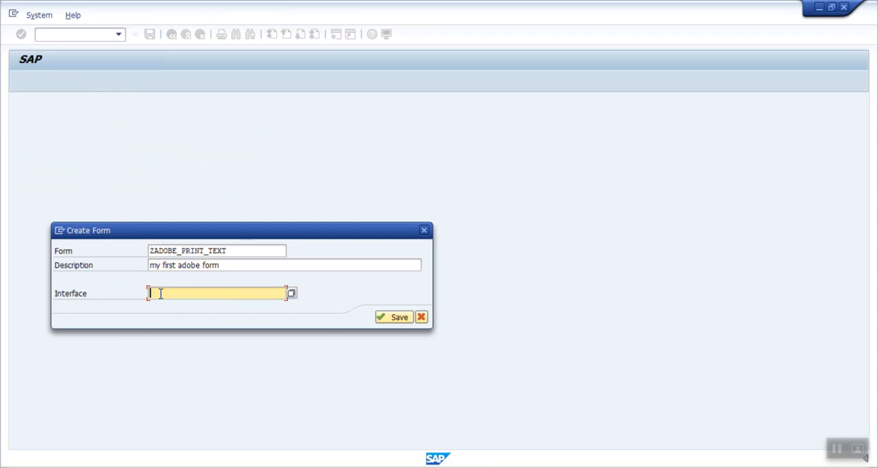
pyautogui.hotkey('ctrl', 'v')
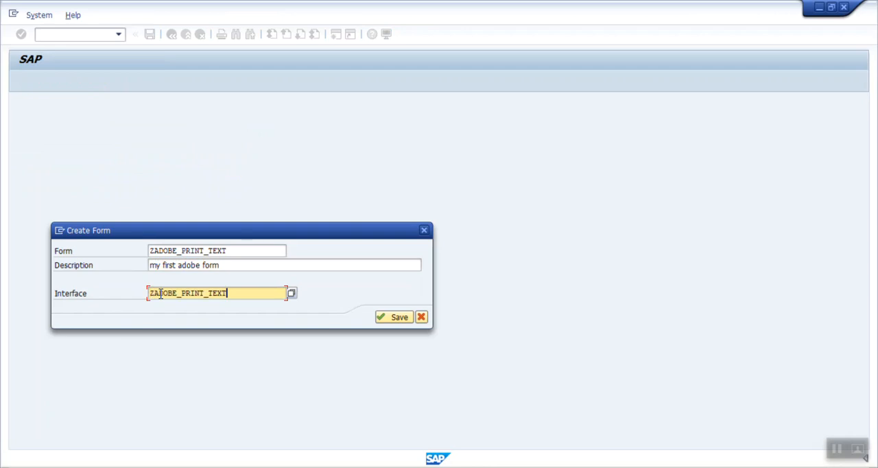
pyautogui.click(388, 317)
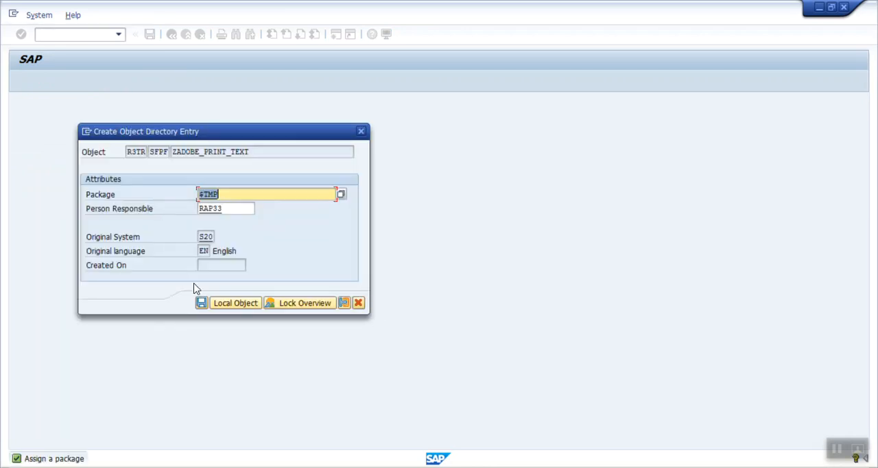
pyautogui.click(225, 304)
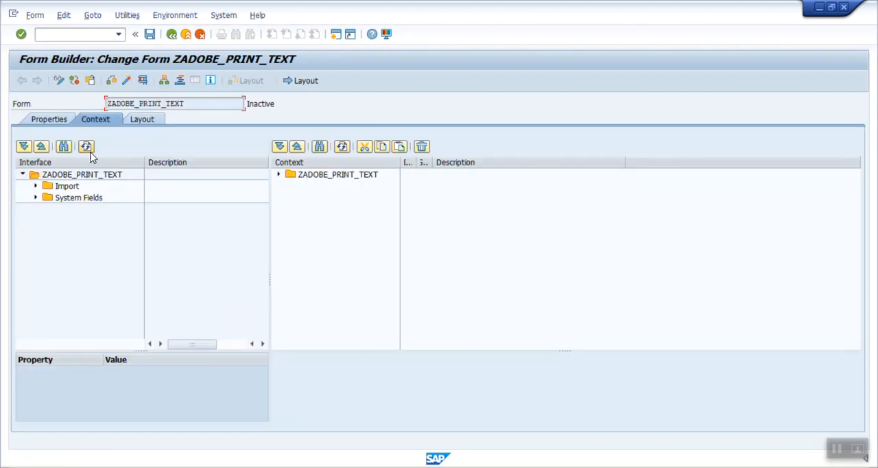
# Add the IP_TEXT import parameter from the interface to the form's context under ZADOBE_PRINT_TEXT
pyautogui.click(41, 121)
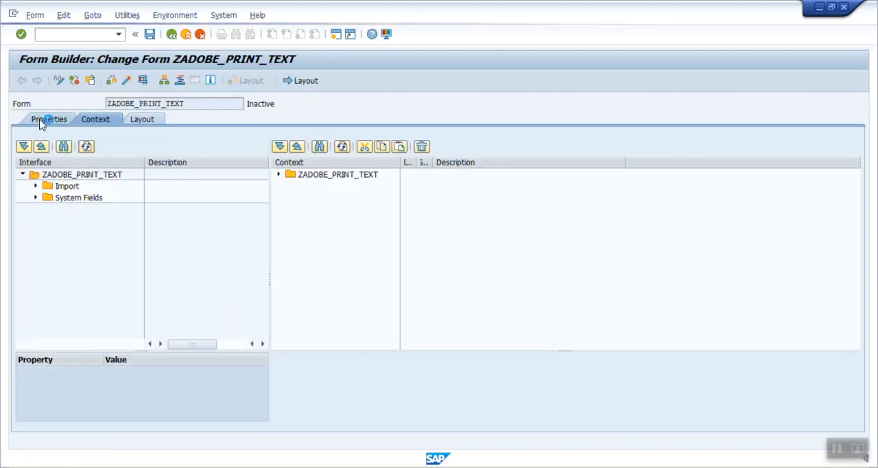
pyautogui.click(96, 121)
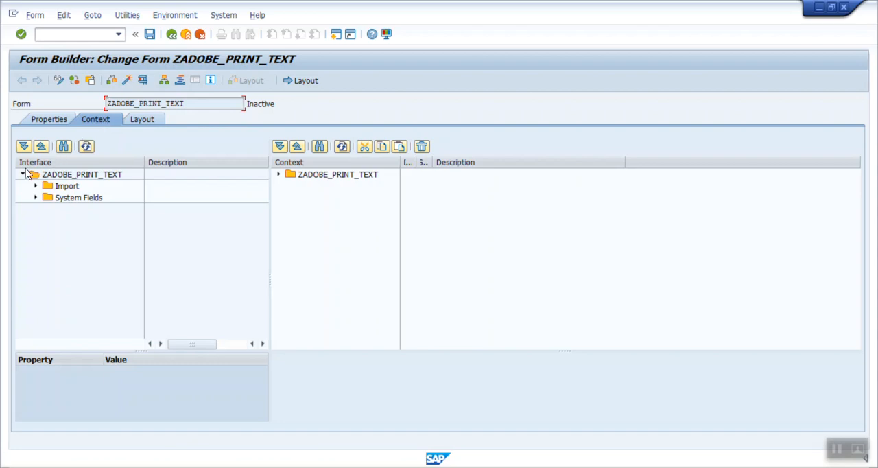
pyautogui.click(34, 188)
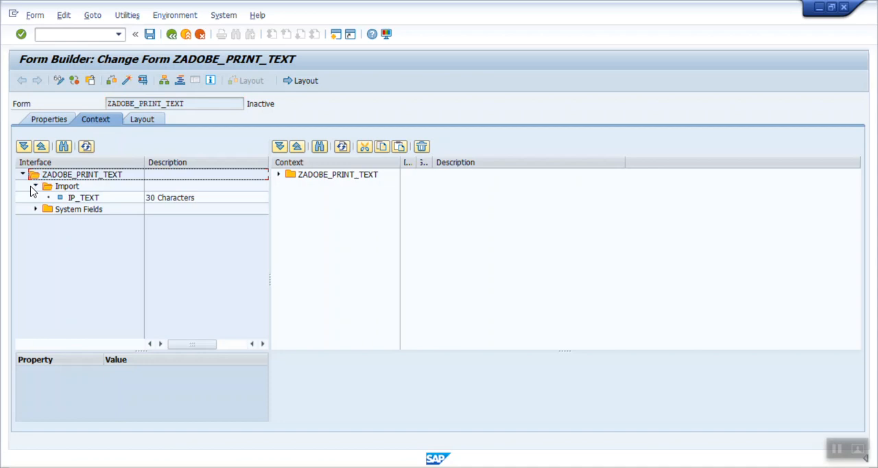
pyautogui.click(36, 210)
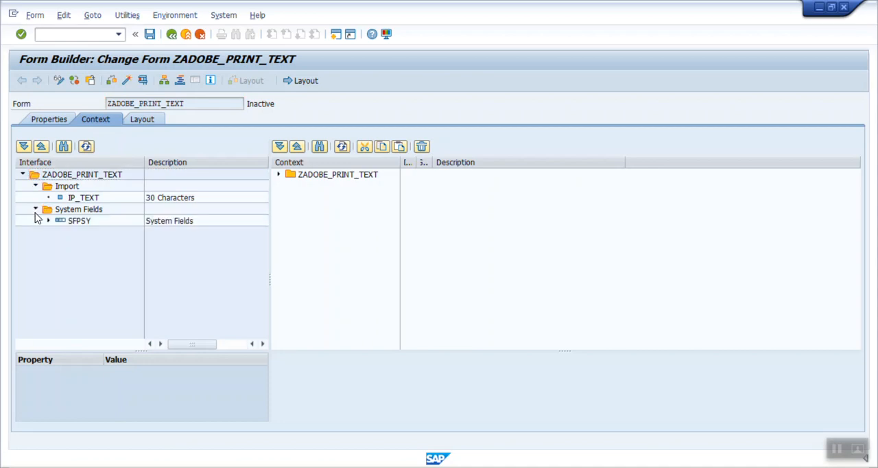
pyautogui.click(73, 199)
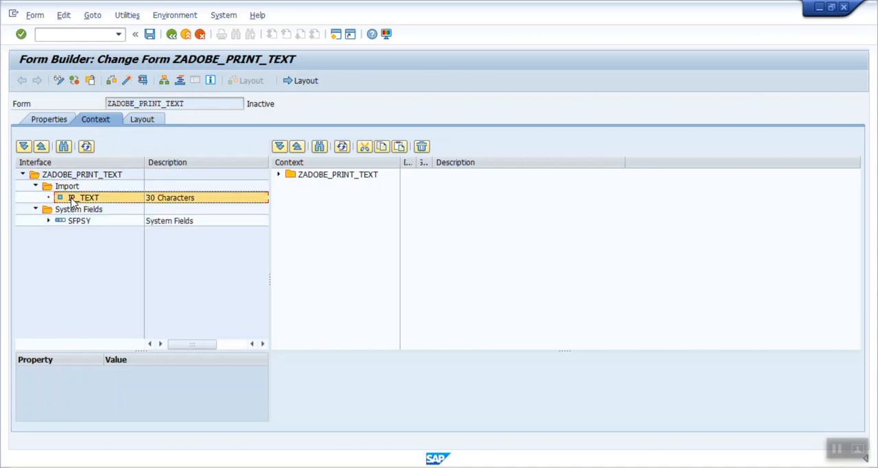
pyautogui.click(98, 125)
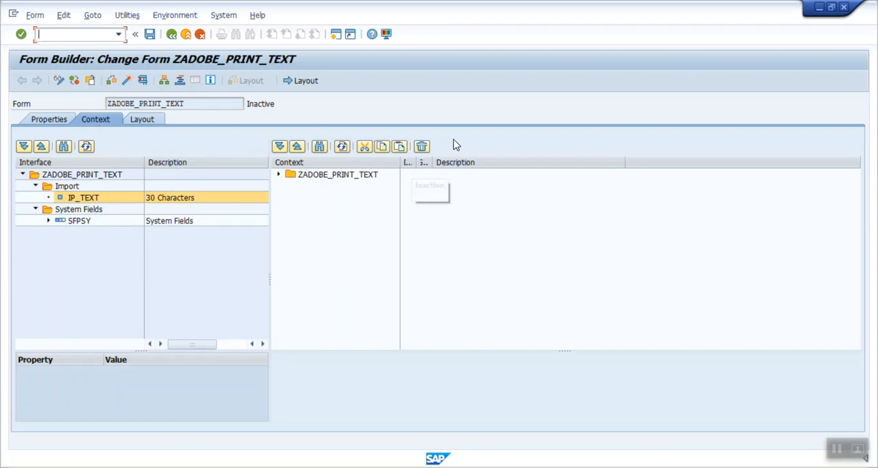
pyautogui.click(279, 177)
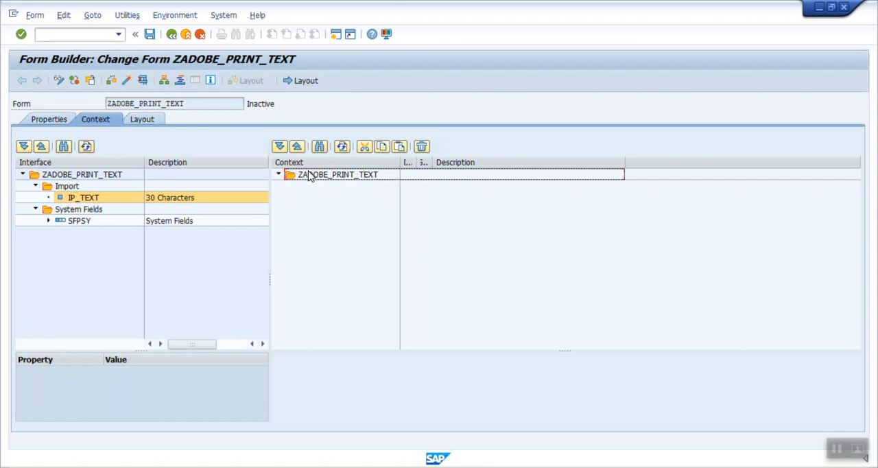
pyautogui.click(74, 199)
pyautogui.moveTo(79, 201); pyautogui.dragTo(345, 177)
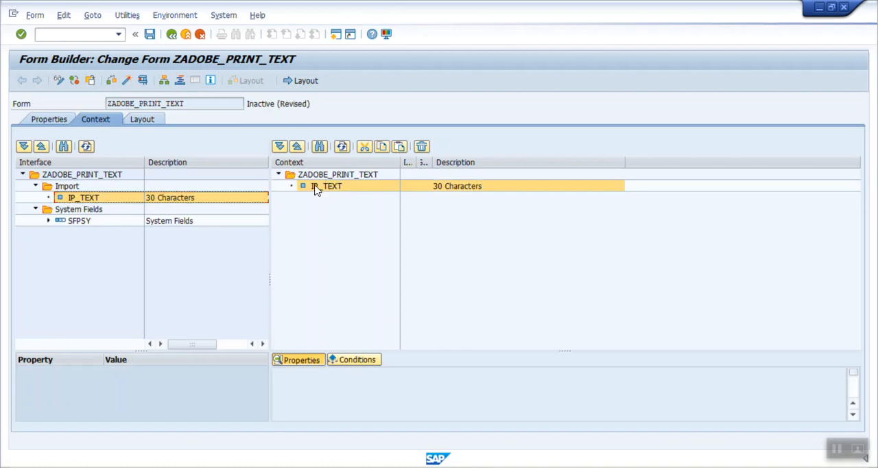
# Try to rename the IP_TEXT context node to "Input text" in its properties
pyautogui.moveTo(567, 350); pyautogui.dragTo(566, 227)
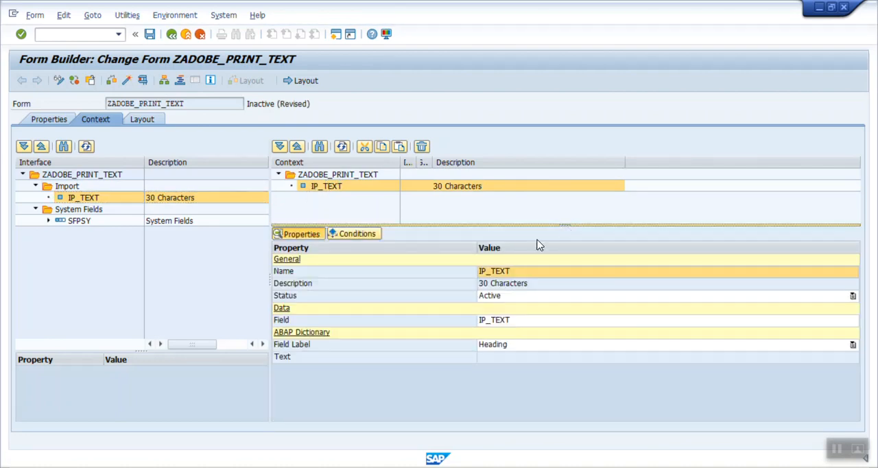
pyautogui.click(413, 273)
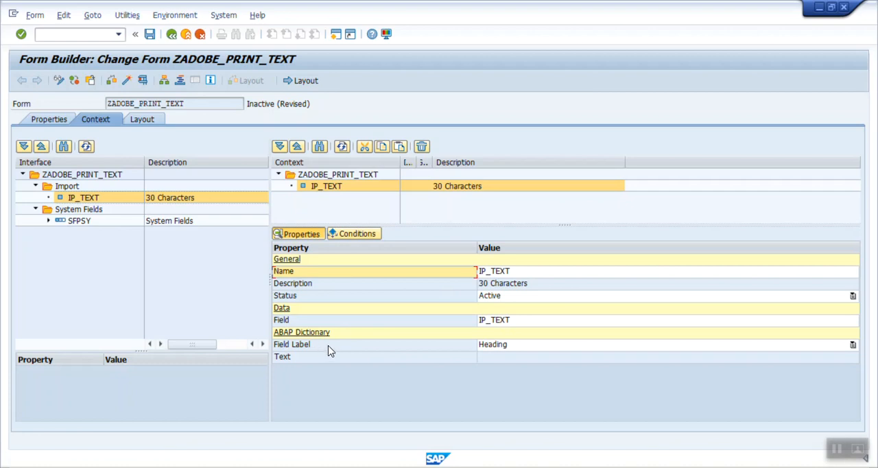
pyautogui.click(527, 273)
pyautogui.press('BackSpace')
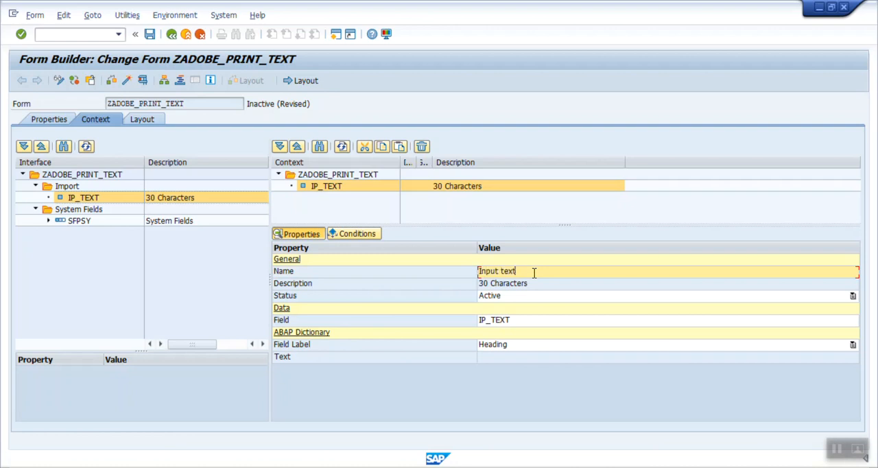
pyautogui.press('Return')
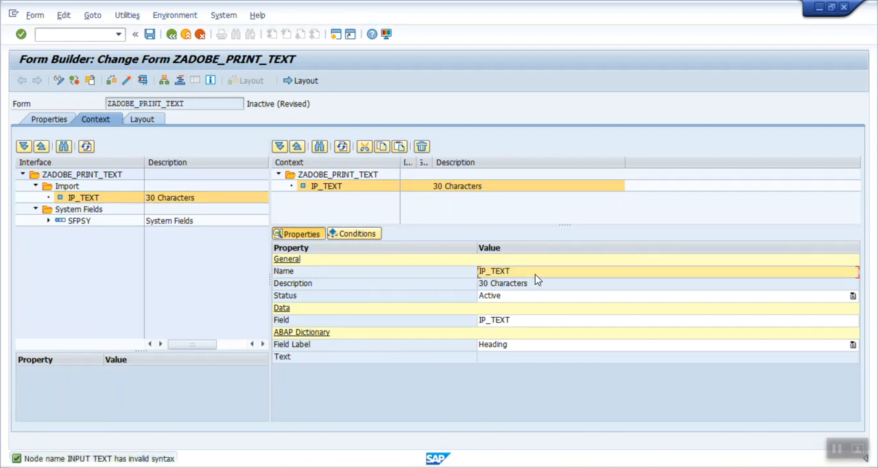
pyautogui.press('Down')
pyautogui.press('Left')
pyautogui.press('Up')
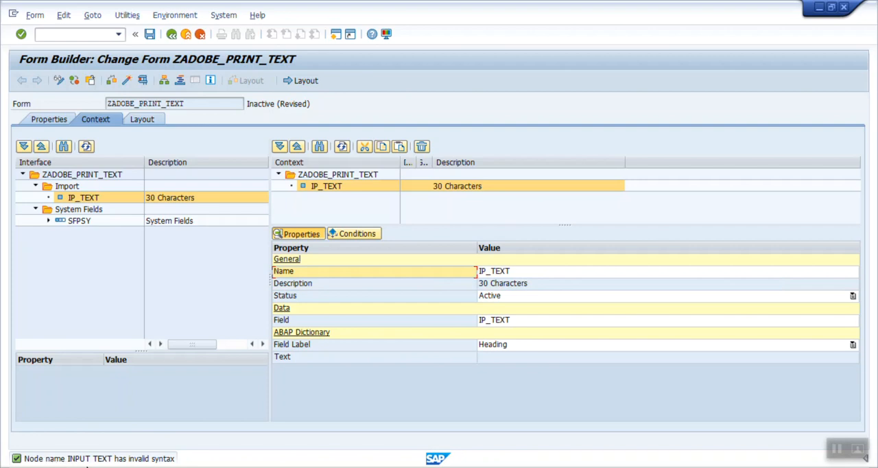
pyautogui.click(485, 273)
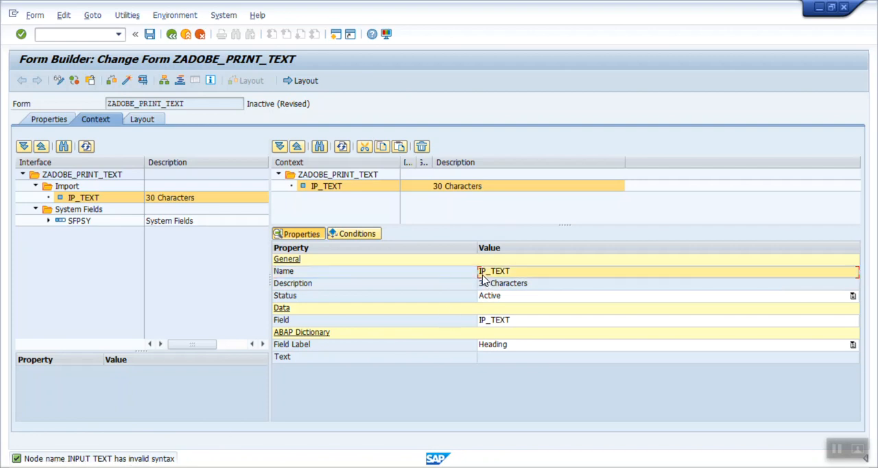
# Save the form and show the Data View of its layout
pyautogui.click(150, 34)
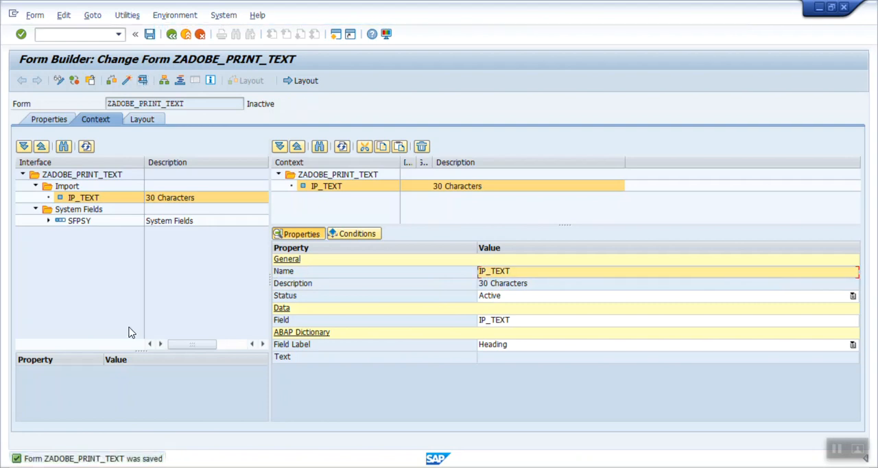
pyautogui.click(143, 121)
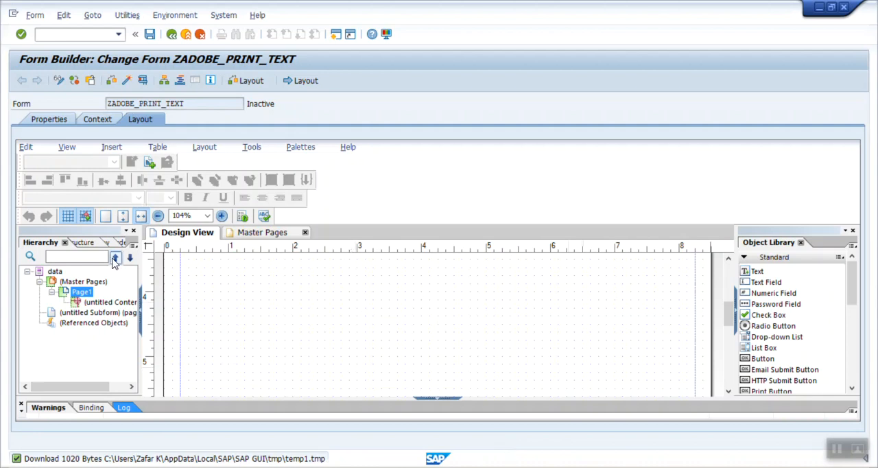
pyautogui.click(81, 243)
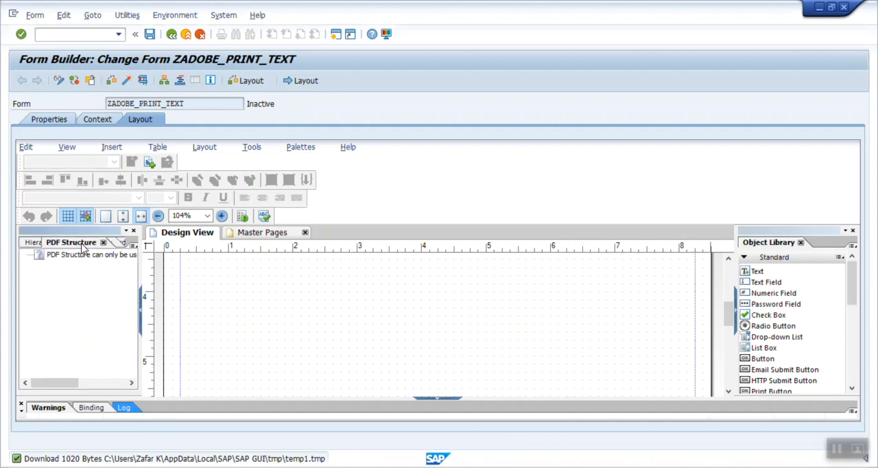
pyautogui.click(124, 245)
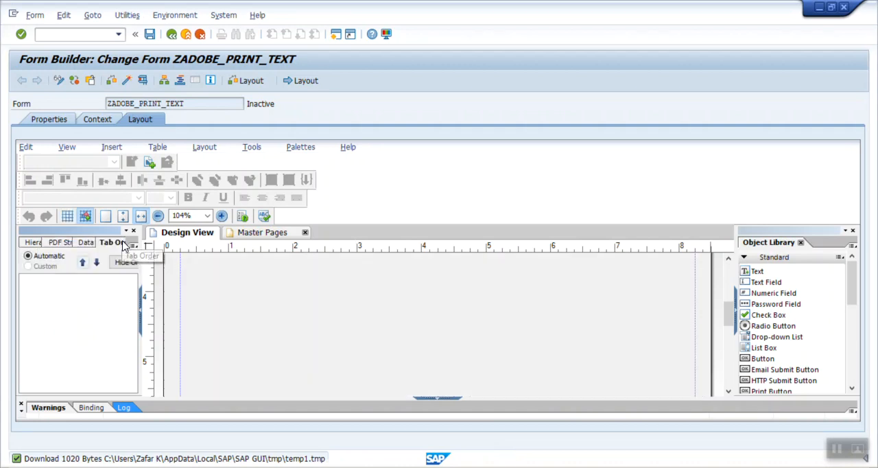
pyautogui.click(86, 244)
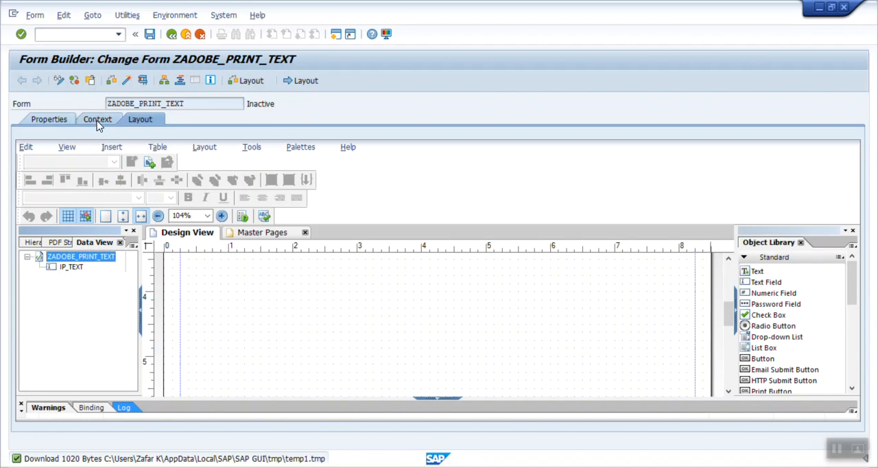
# Place the data-bound IP_TEXT field on the page, starting about 0.7 in across and just above the 4 in mark
pyautogui.click(72, 267)
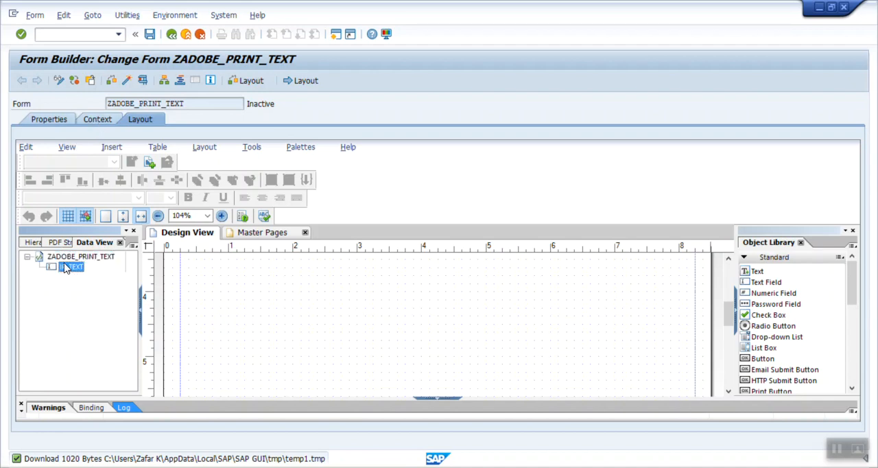
pyautogui.moveTo(66, 268); pyautogui.dragTo(133, 269)
pyautogui.moveTo(211, 274); pyautogui.dragTo(212, 275)
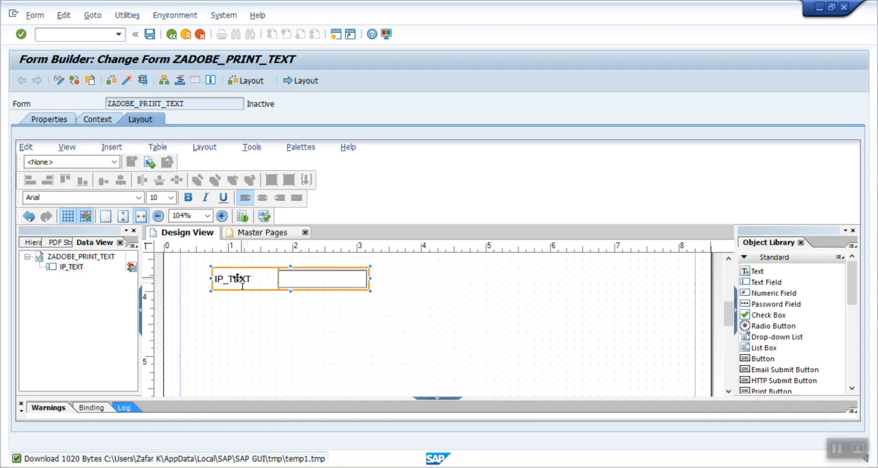
# Change the IP_TEXT field's caption to "Input text" and widen the field to about 3.9 in
pyautogui.doubleClick(237, 279)
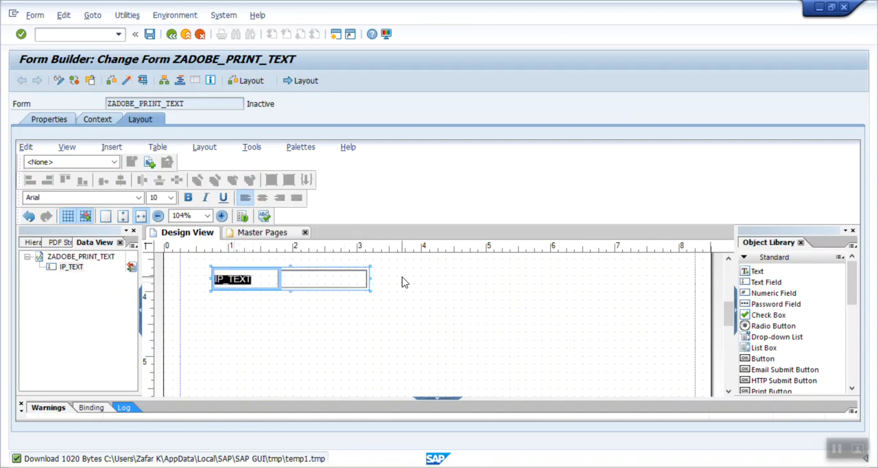
pyautogui.press('Delete')
pyautogui.write('Input text')
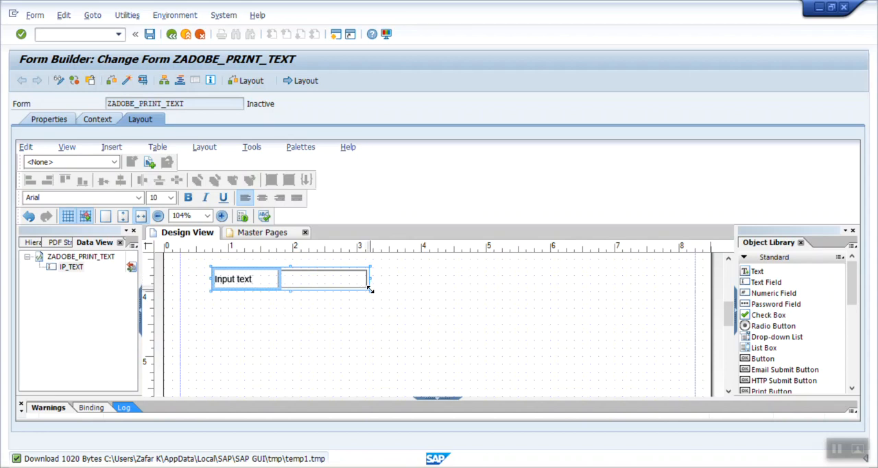
pyautogui.moveTo(369, 289); pyautogui.dragTo(460, 289)
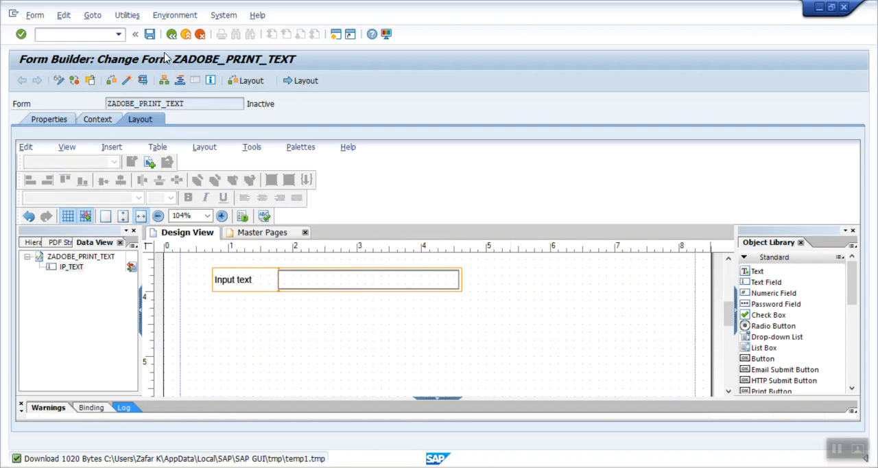
# Save and activate the form, and open the test screen for its function module
pyautogui.click(149, 34)
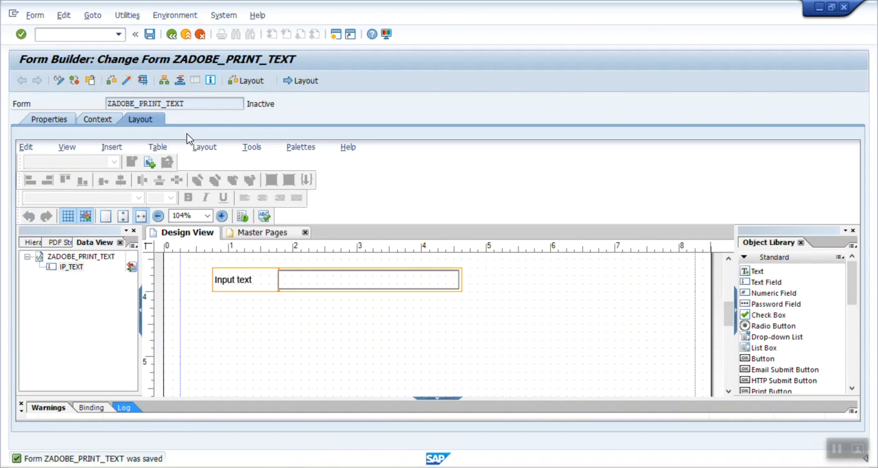
pyautogui.click(103, 120)
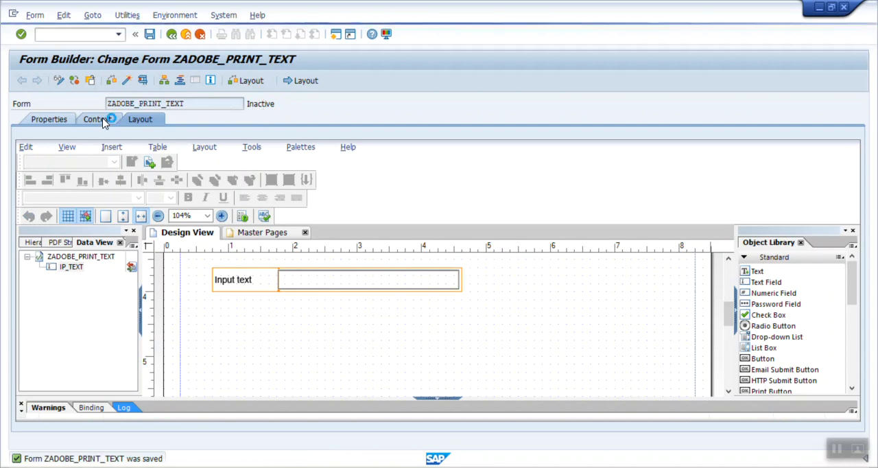
pyautogui.click(126, 82)
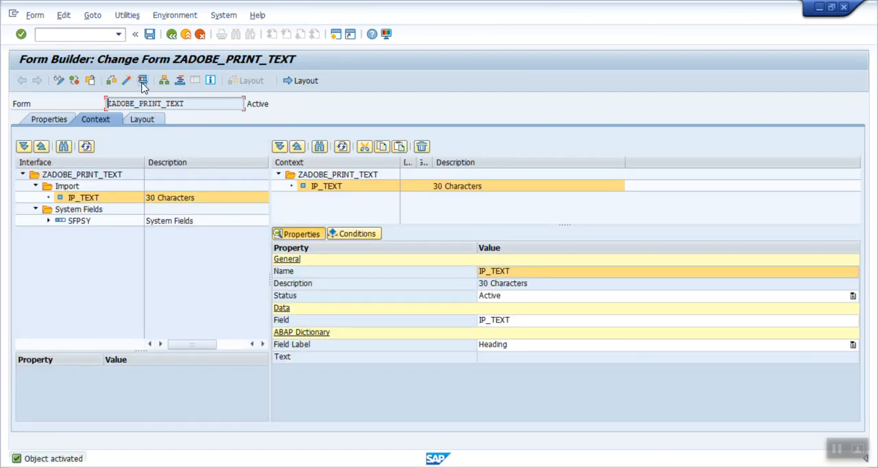
pyautogui.click(142, 83)
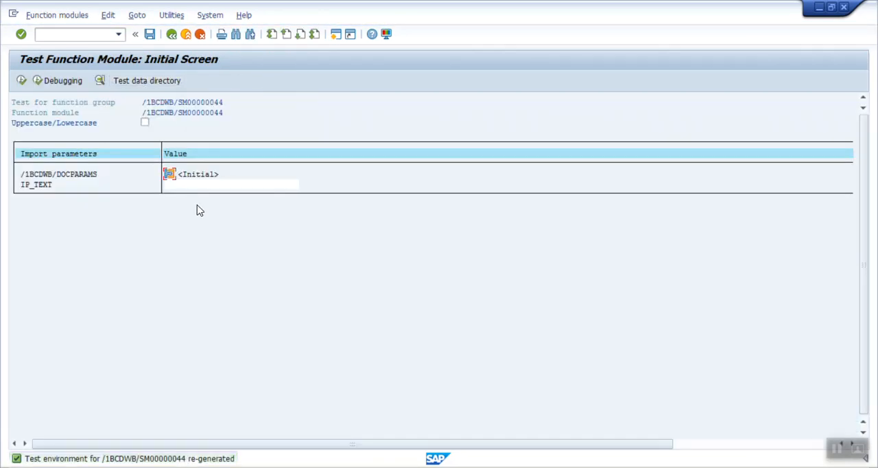
# Execute the function module test with IP_TEXT set to "My first adobe form" and open the print preview
pyautogui.click(196, 186)
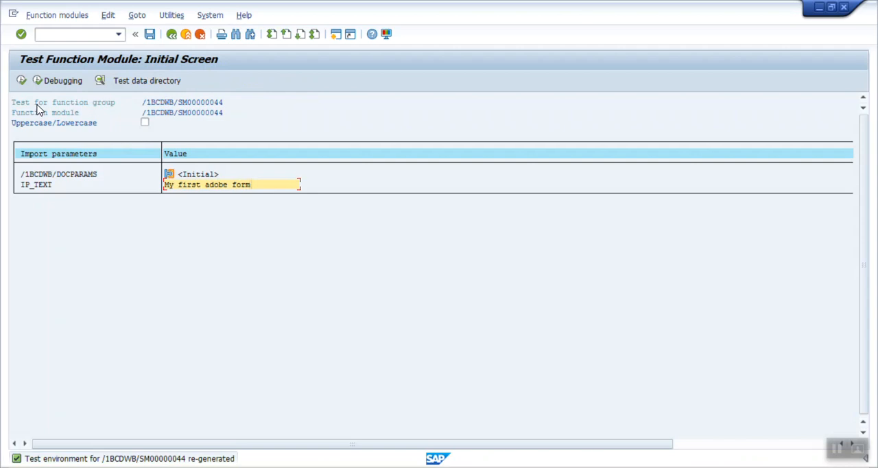
pyautogui.click(22, 80)
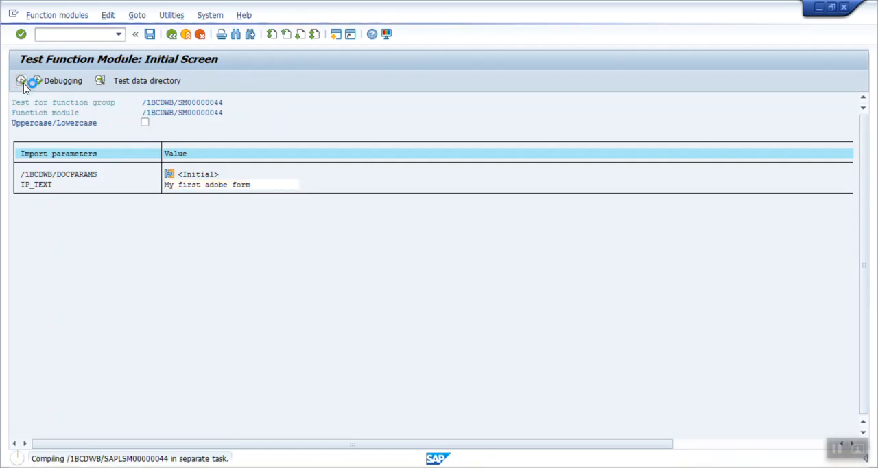
pyautogui.press('F8')
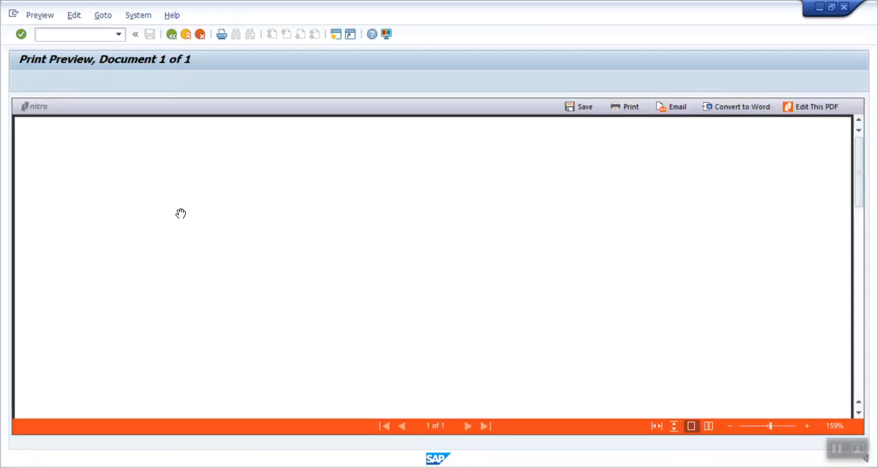
# Check the Input text field in the print preview, and return to the test result screen
pyautogui.moveTo(860, 178); pyautogui.dragTo(876, 276)
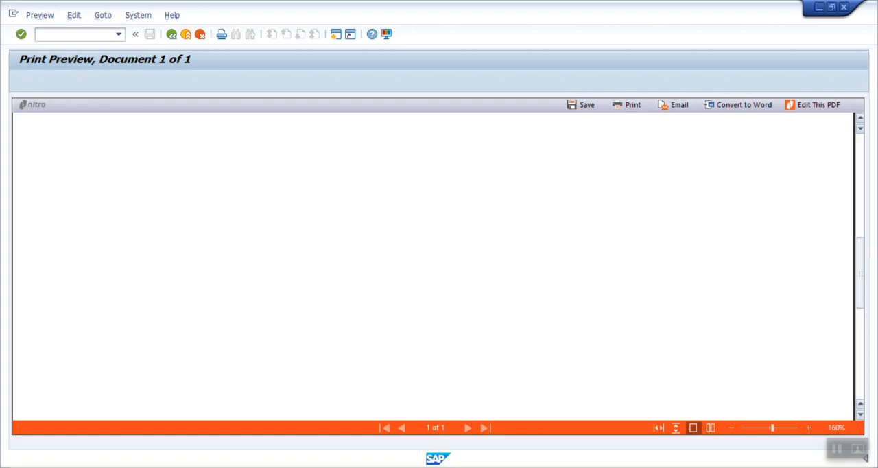
pyautogui.scroll(5, 433, 267)
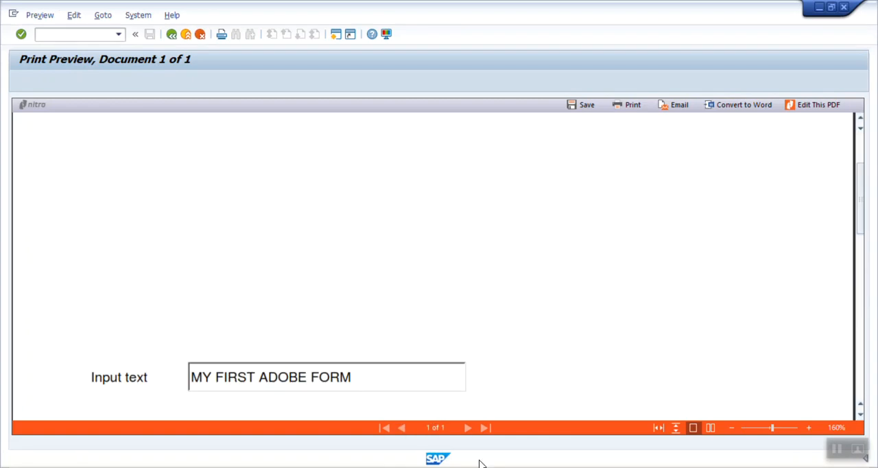
pyautogui.moveTo(863, 221); pyautogui.dragTo(863, 250)
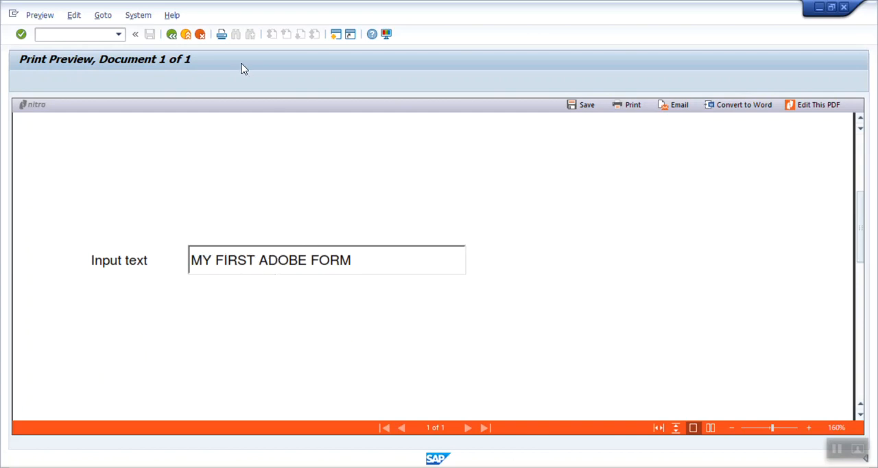
pyautogui.click(171, 36)
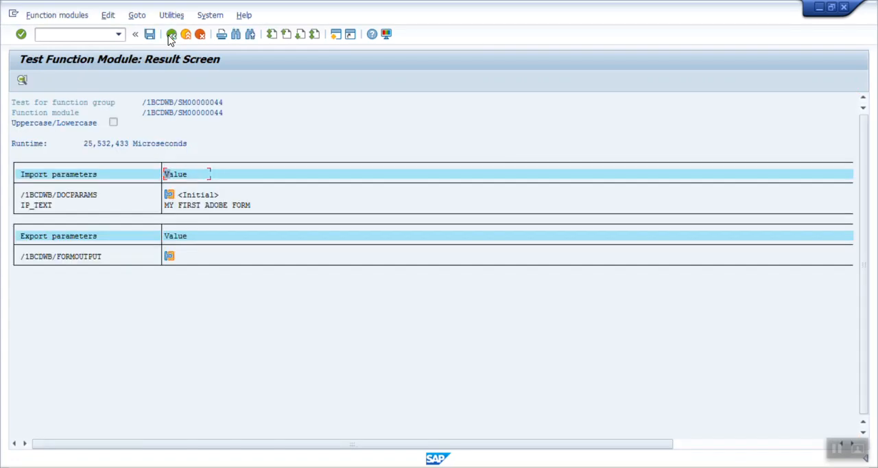
# Return to the form's layout and set the appearance of the IP_TEXT field to None
pyautogui.click(171, 35)
pyautogui.click(171, 35)
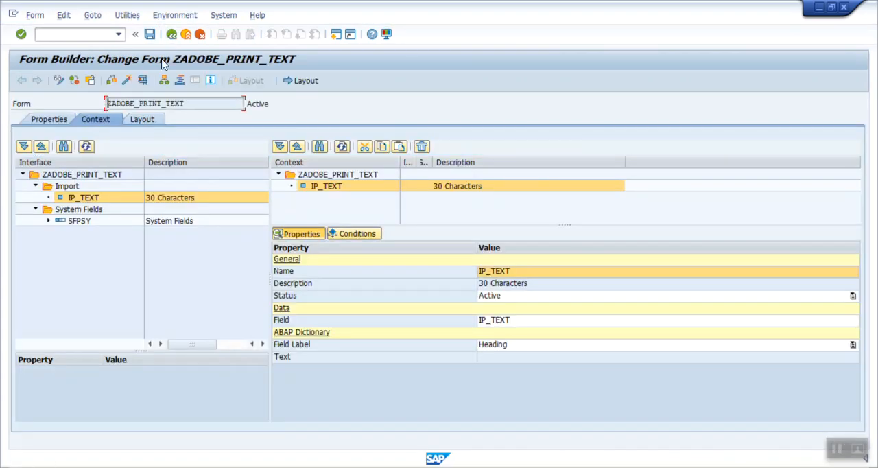
pyautogui.click(142, 119)
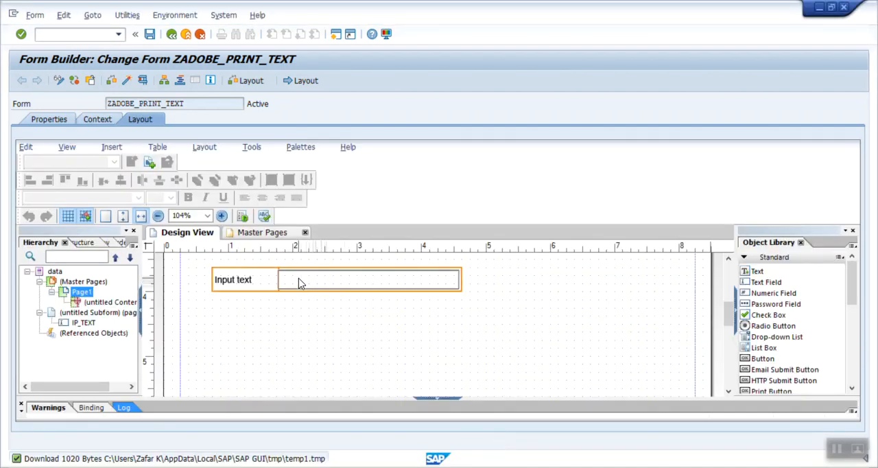
pyautogui.click(300, 281)
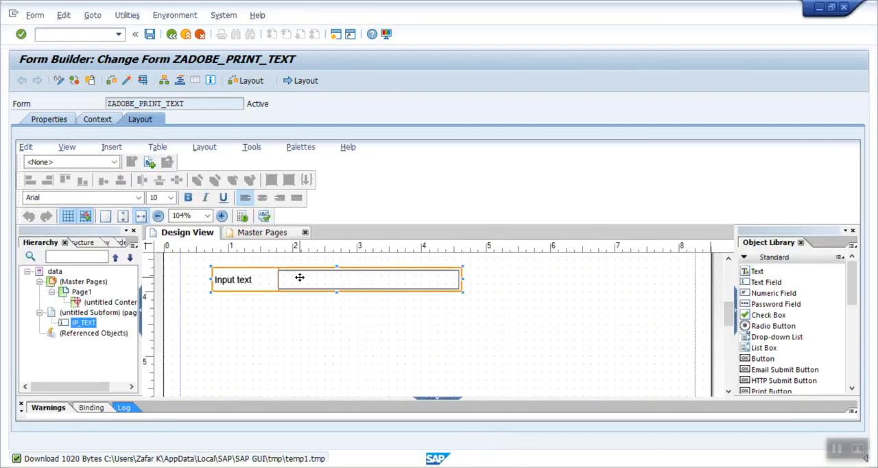
pyautogui.click(299, 148)
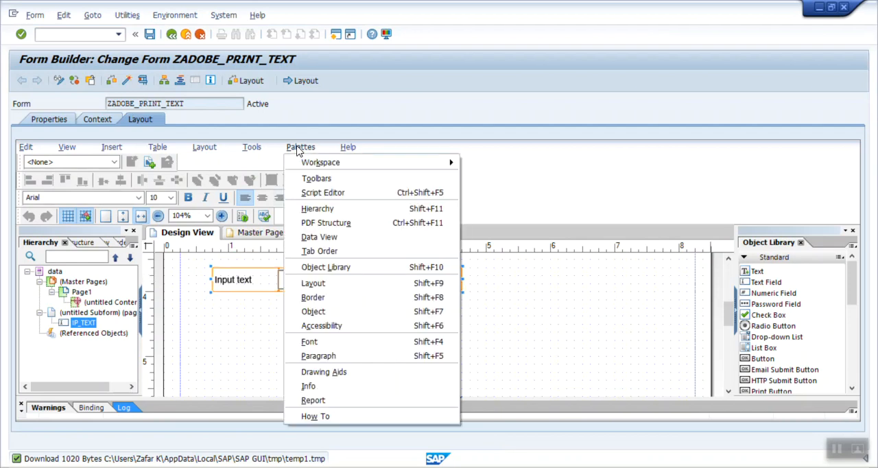
pyautogui.click(346, 314)
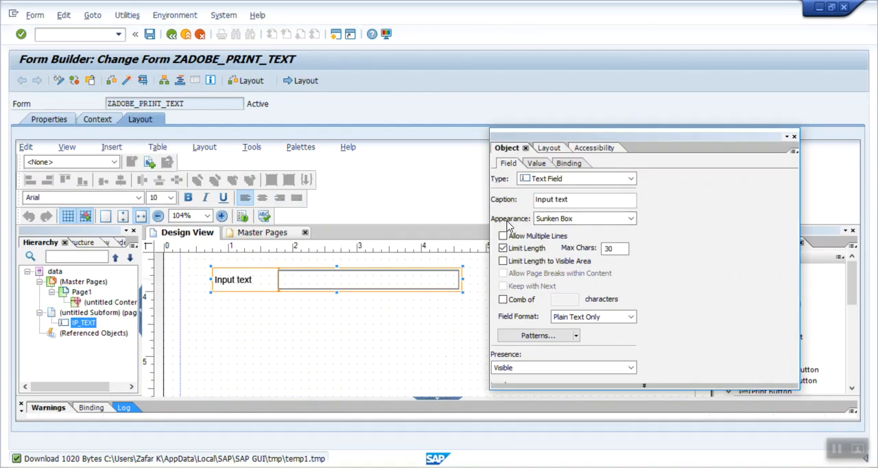
pyautogui.click(580, 221)
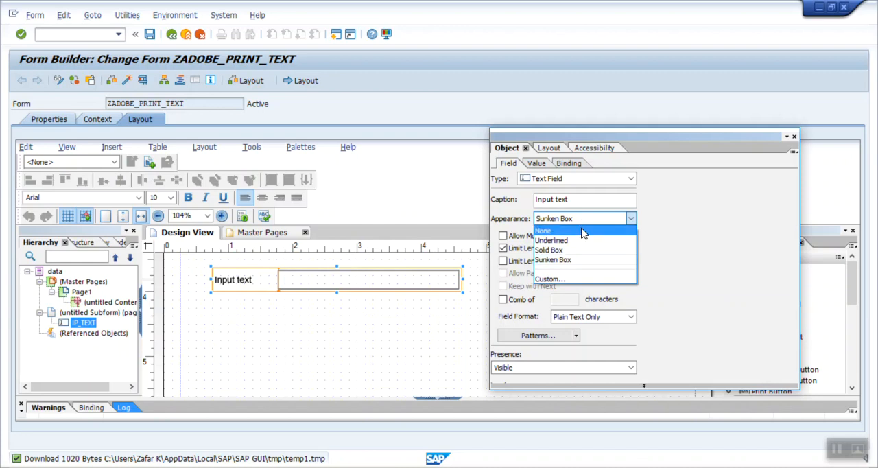
pyautogui.click(573, 232)
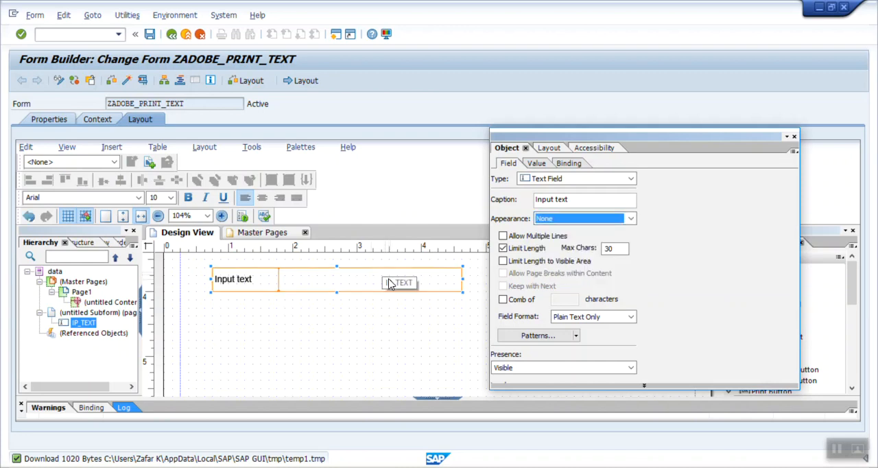
# Allow multiple lines in the IP_TEXT field, remove its length limit, and close the object properties
pyautogui.click(503, 236)
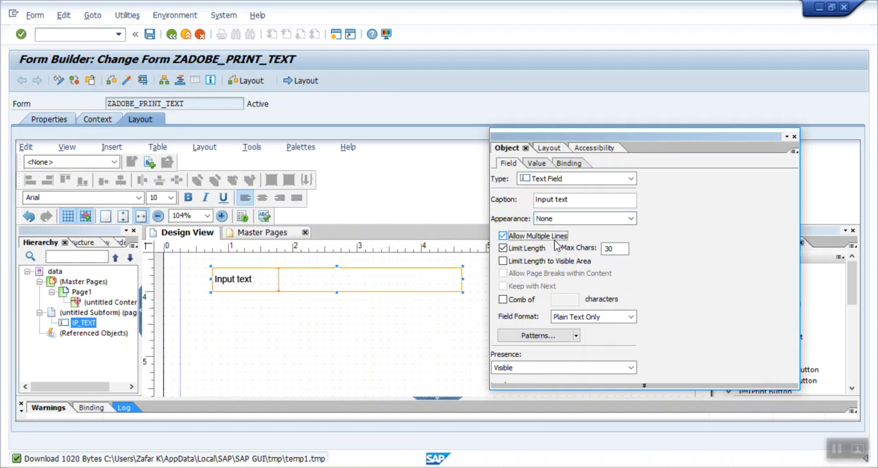
pyautogui.click(504, 248)
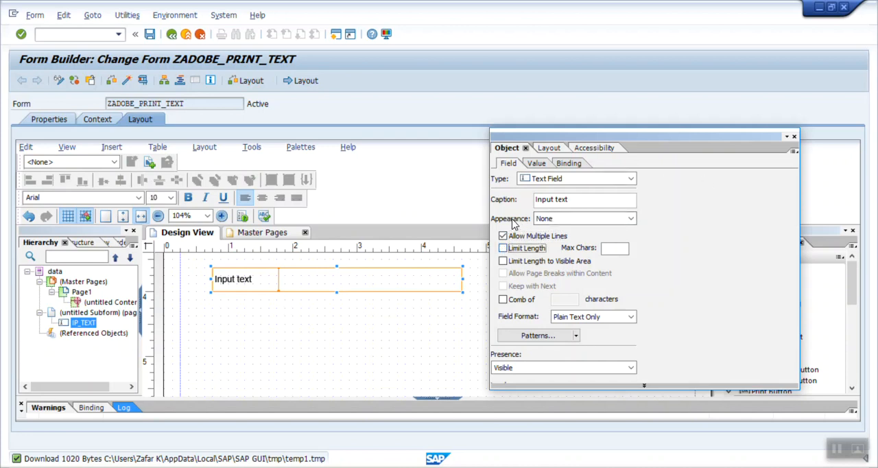
pyautogui.click(795, 138)
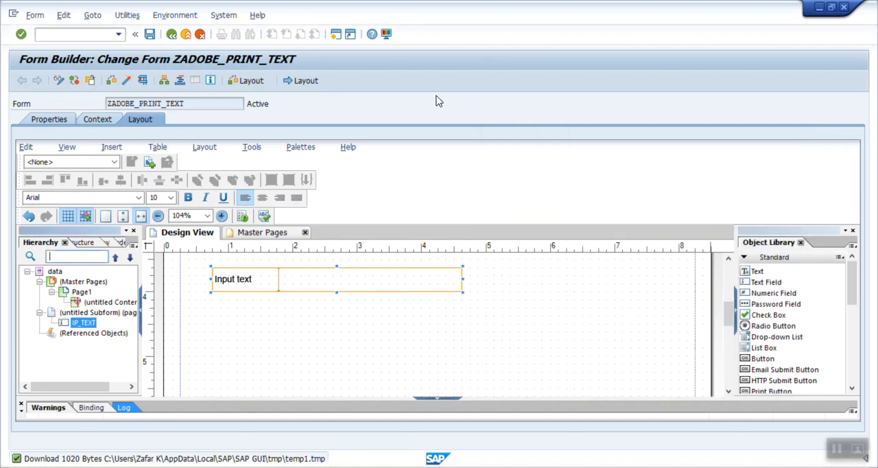
# Save and activate the changed form, and start the test of its function module
pyautogui.click(149, 34)
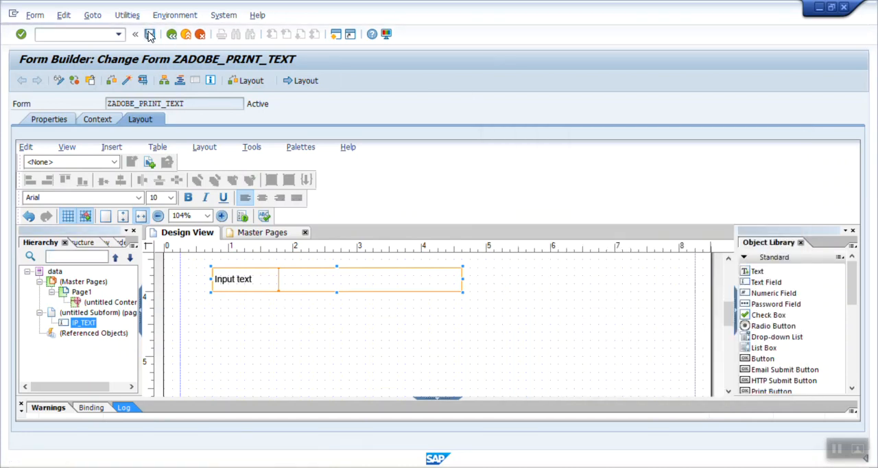
pyautogui.click(99, 122)
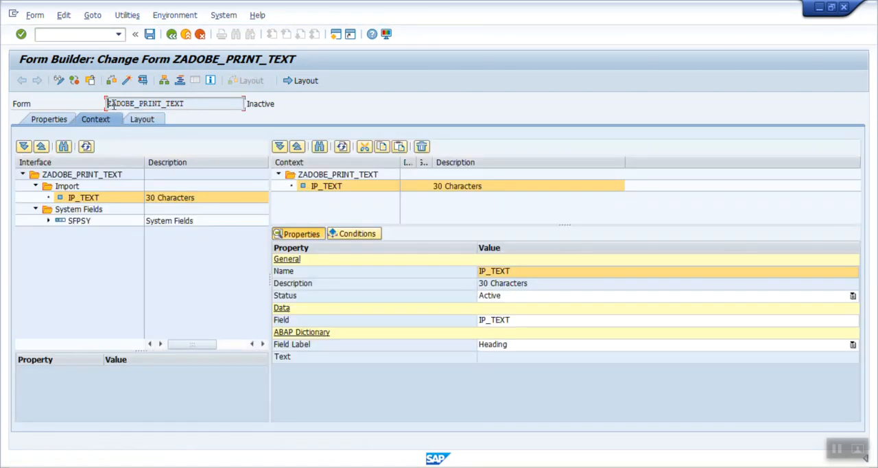
pyautogui.click(126, 80)
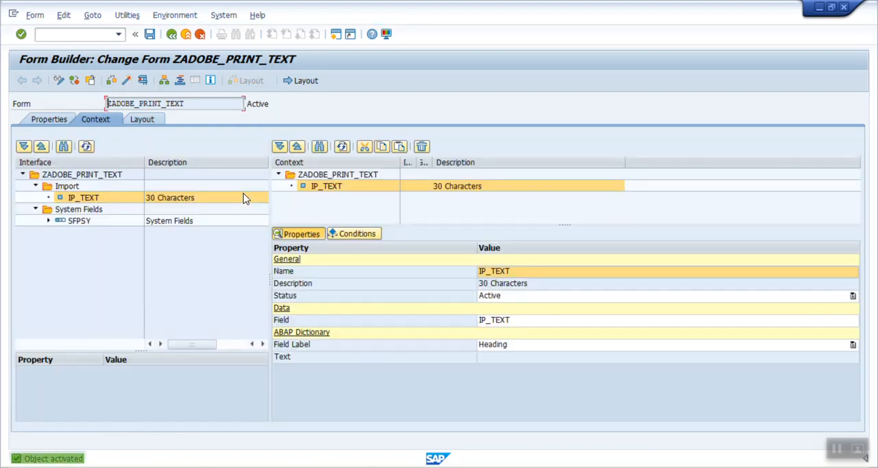
pyautogui.click(143, 81)
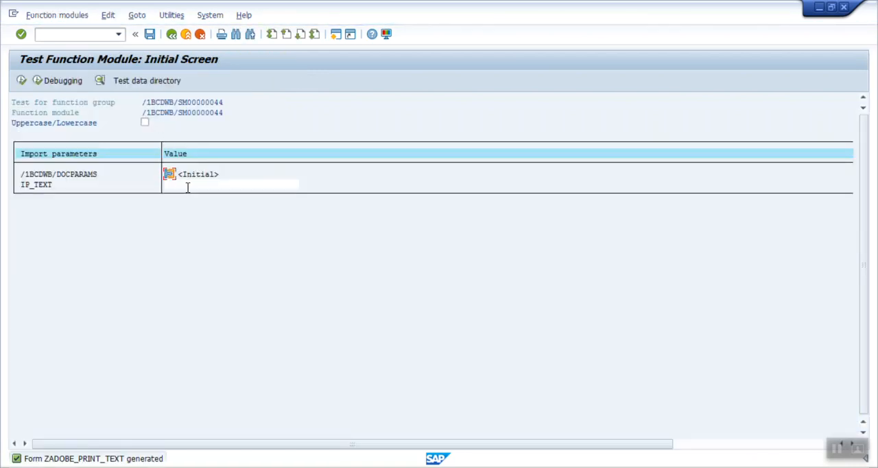
# Run the function module test with IP_TEXT set to "My first adobe form" and display the print preview
pyautogui.click(187, 186)
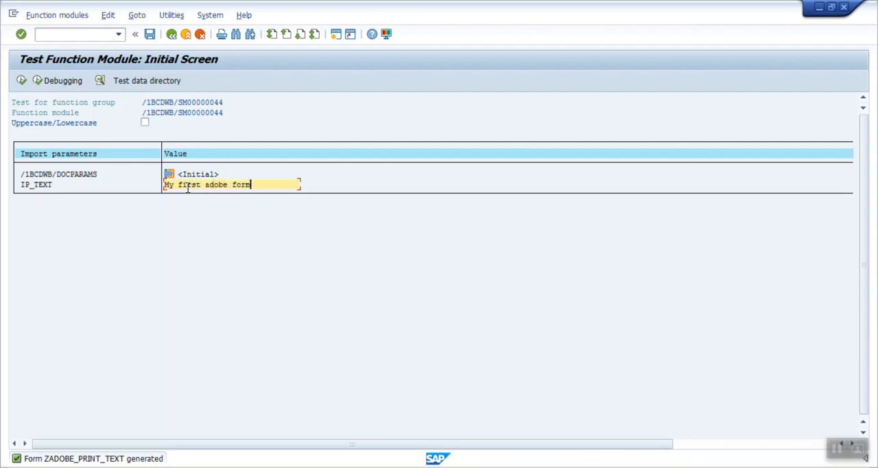
pyautogui.click(22, 80)
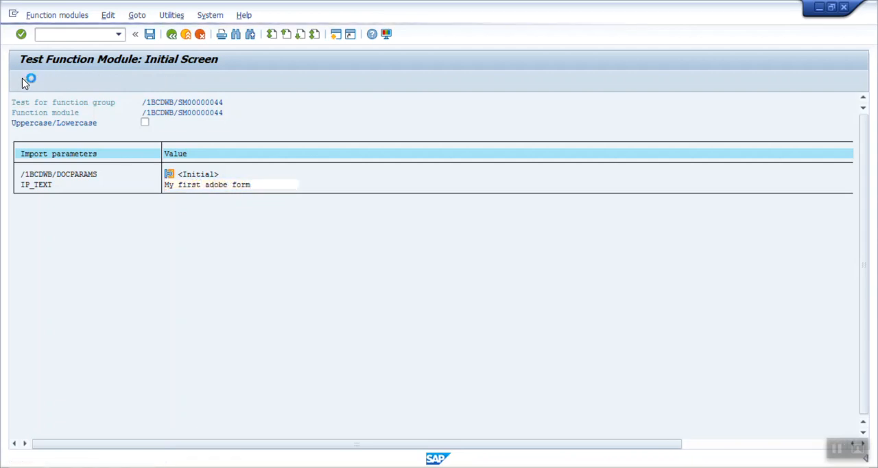
pyautogui.press('F8')
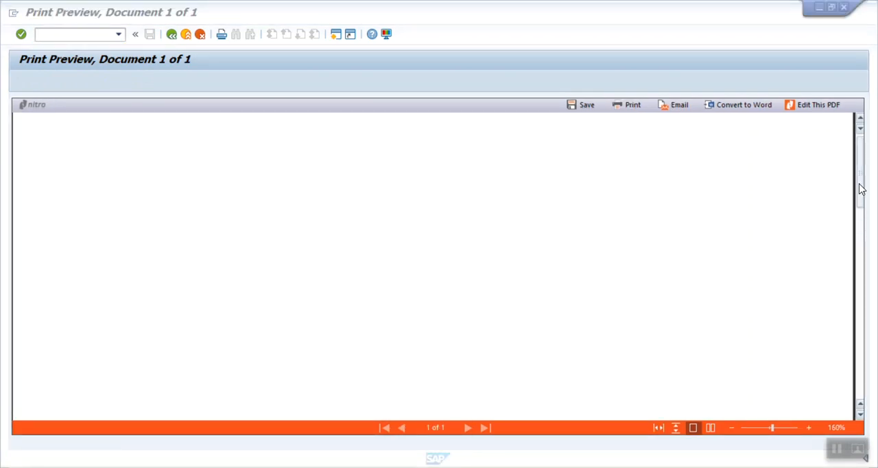
# Examine the borderless Input text field in the print preview, and leave the function module test
pyautogui.moveTo(858, 188); pyautogui.dragTo(862, 237)
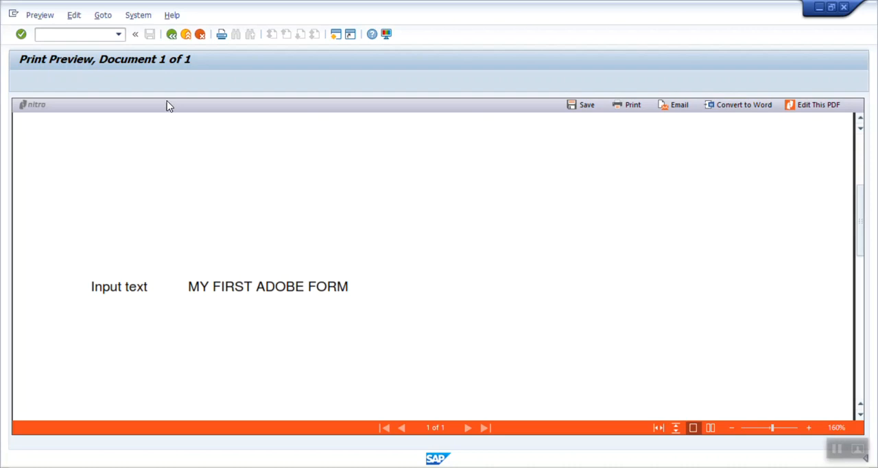
pyautogui.click(172, 34)
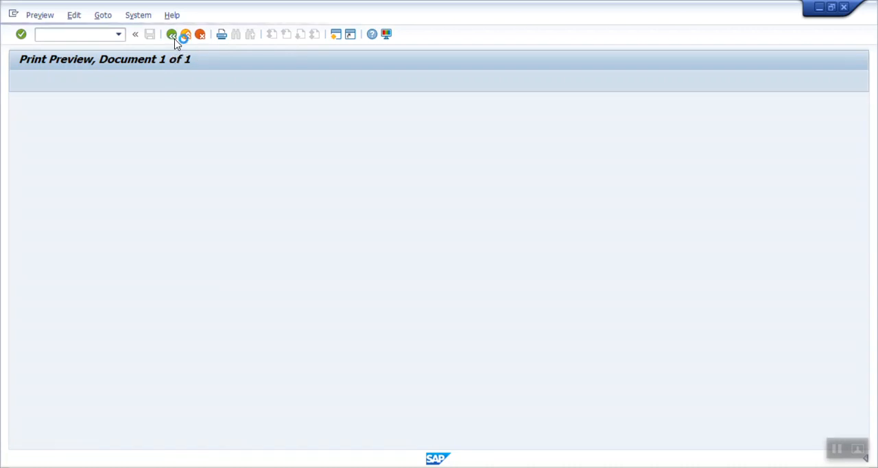
pyautogui.click(171, 35)
pyautogui.click(171, 34)
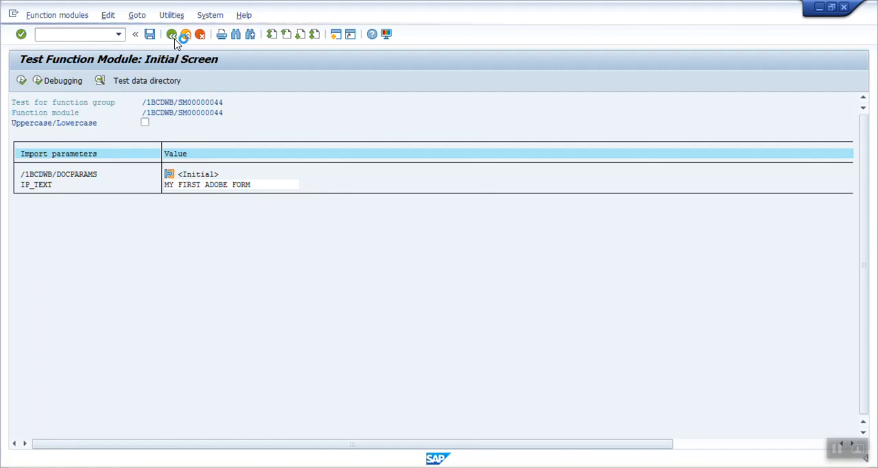